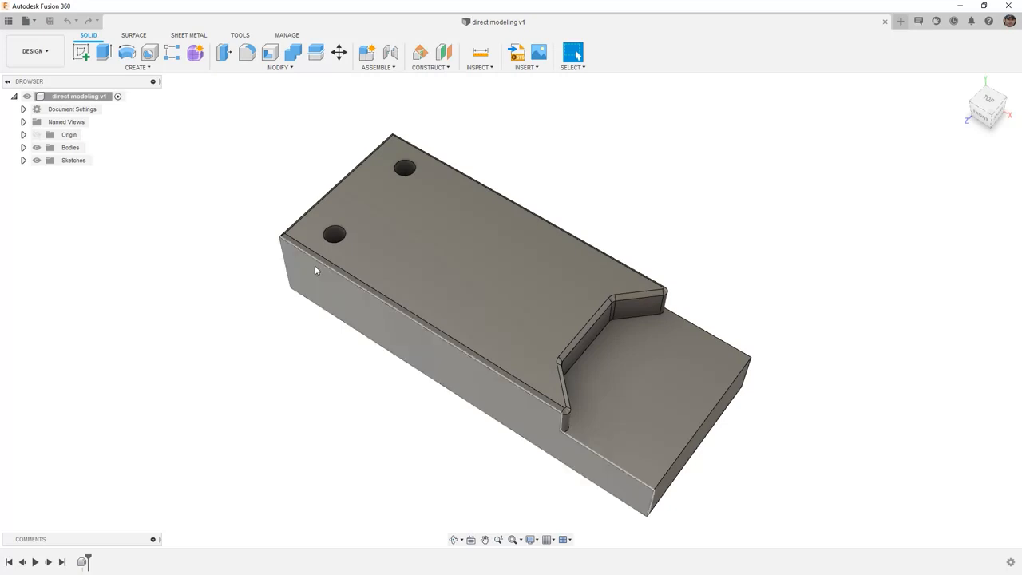
- Delete all the chamfer faces around the perimeter of the raised block's top face, including the small corner faces
scroll(315, 242, "up", 5)
middle_click_drag(315, 243, 405, 290, "shift")
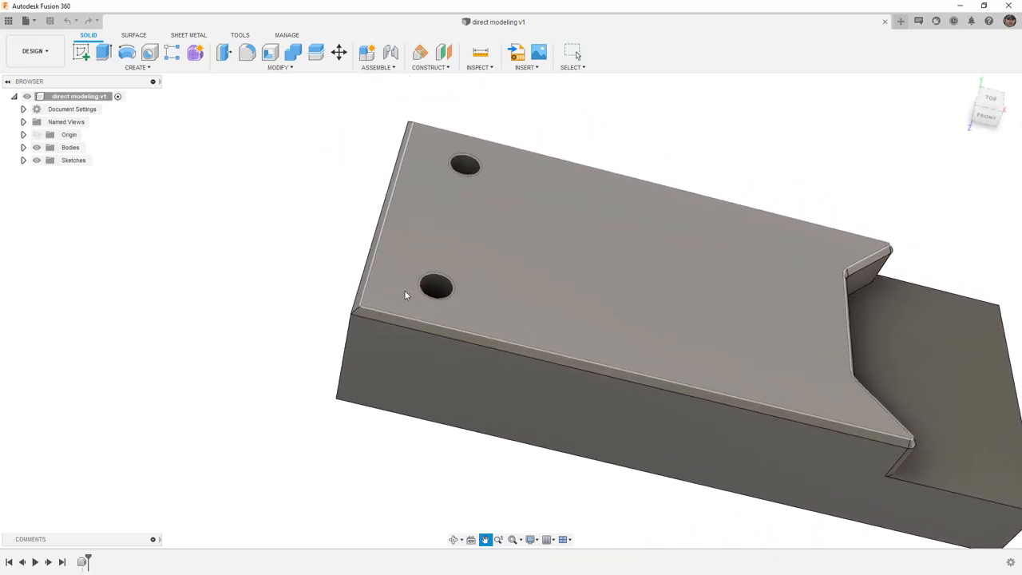
scroll(352, 309, "up", 5)
left_click(363, 297)
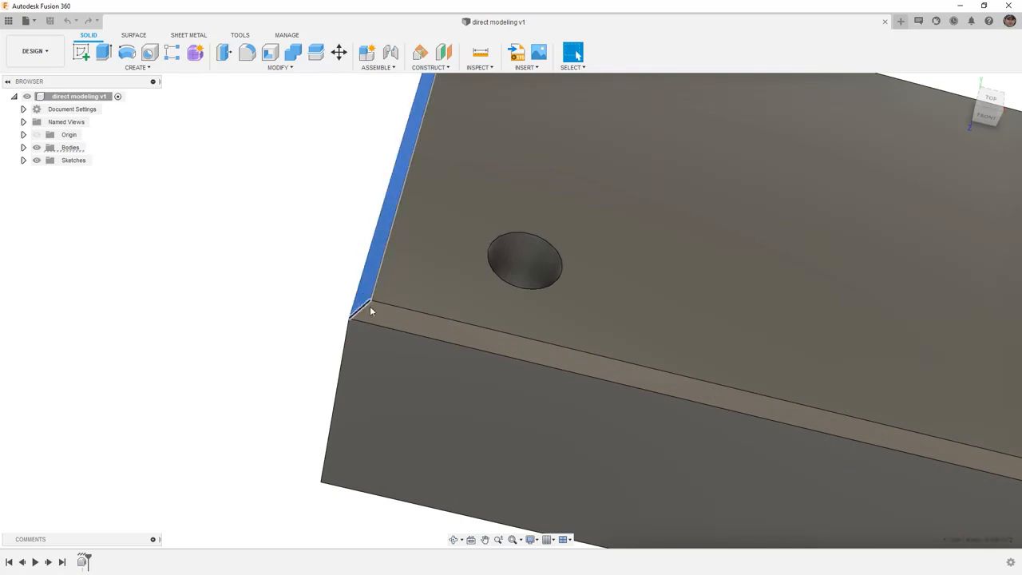
left_click(376, 312, "ctrl")
scroll(358, 315, "down", 5)
middle_click_drag(655, 358, 604, 338, "shift")
middle_click_drag(791, 388, 586, 194)
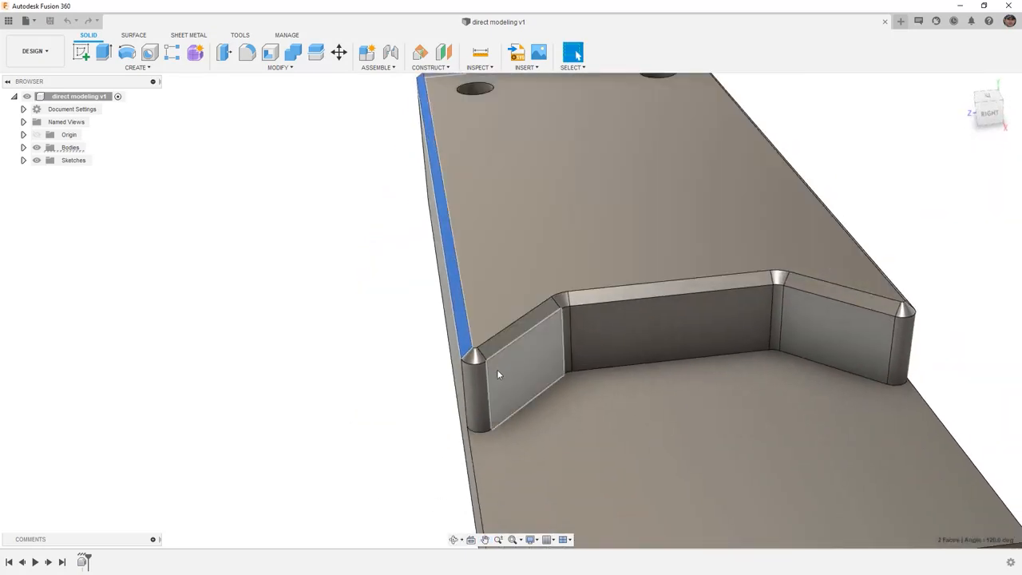
scroll(496, 370, "up", 2)
left_click(474, 356, "ctrl")
left_click(502, 334, "ctrl")
left_click(567, 289, "ctrl")
left_click(615, 286, "ctrl")
left_click(816, 268, "ctrl")
left_click(918, 286, "ctrl")
left_click(964, 298, "ctrl")
middle_click_drag(935, 351, 865, 343, "shift")
middle_click_drag(945, 251, 254, 316)
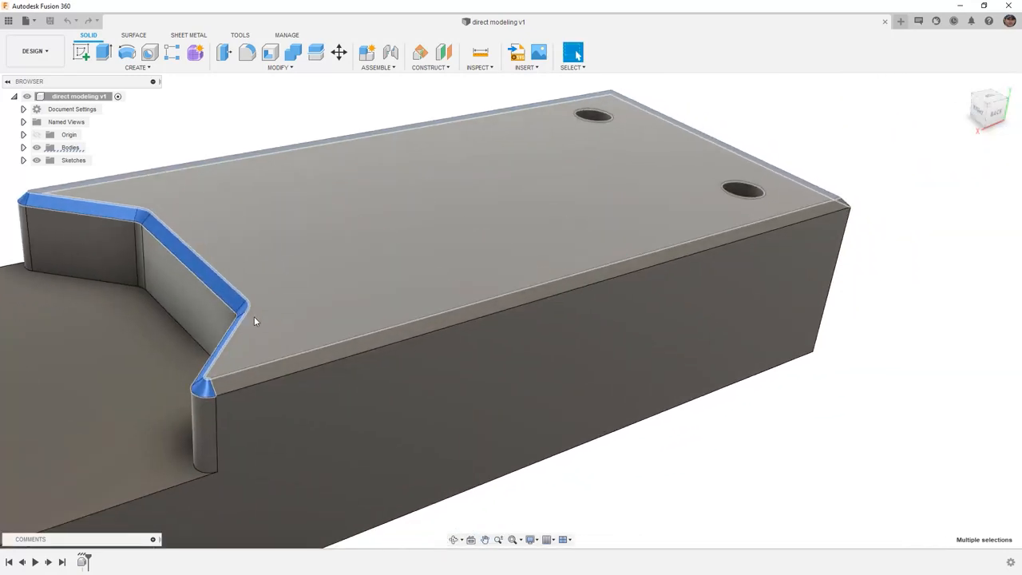
left_click(285, 360, "ctrl")
middle_click_drag(552, 337, 457, 312, "shift")
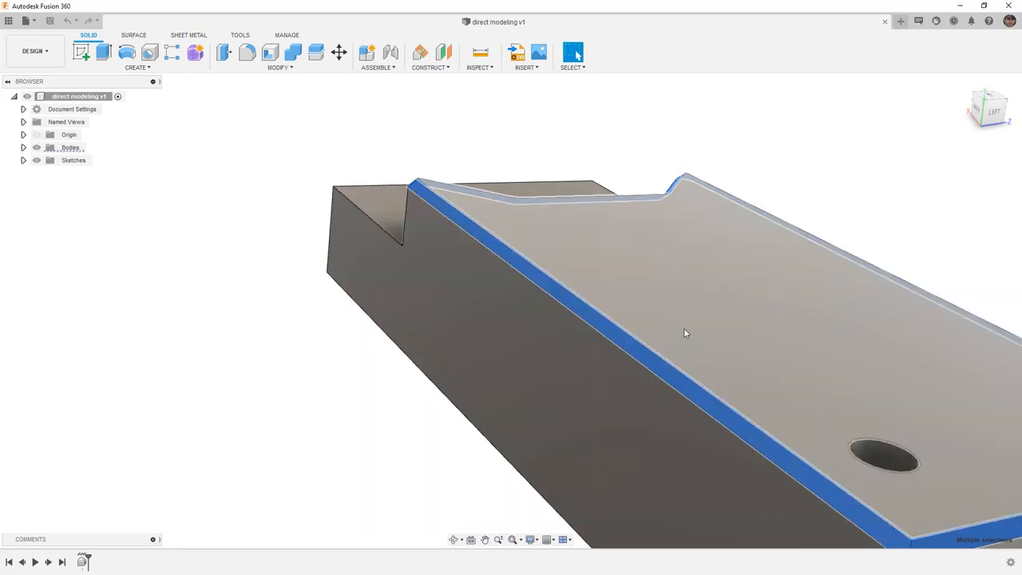
middle_click_drag(685, 332, 539, 265)
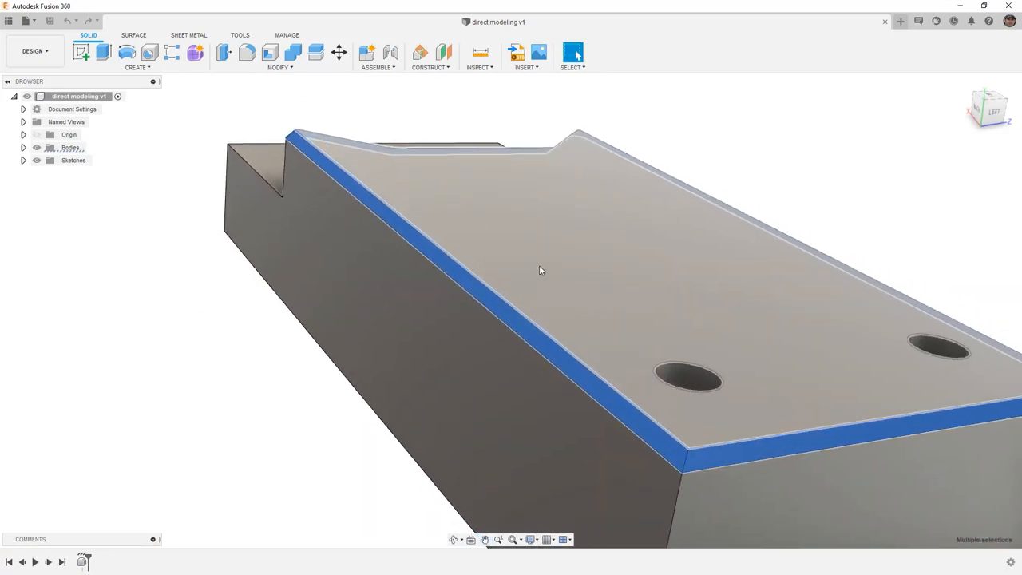
left_click(965, 83)
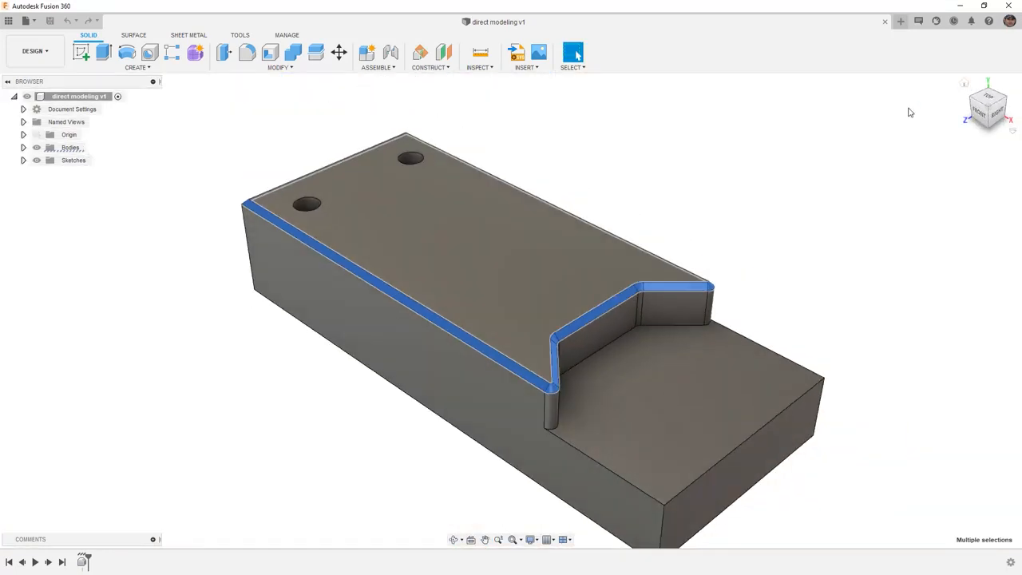
left_click(222, 71)
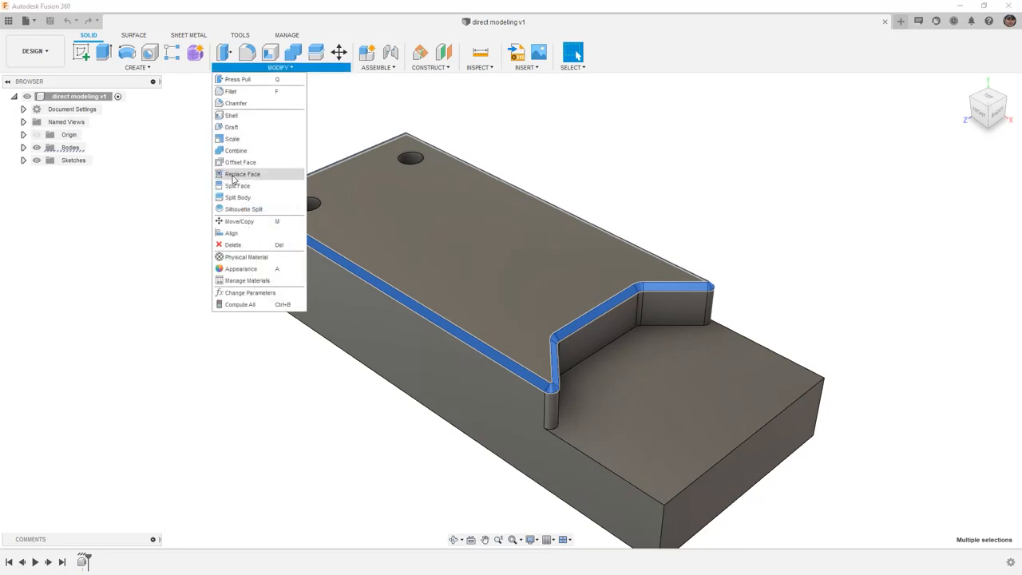
left_click(246, 245)
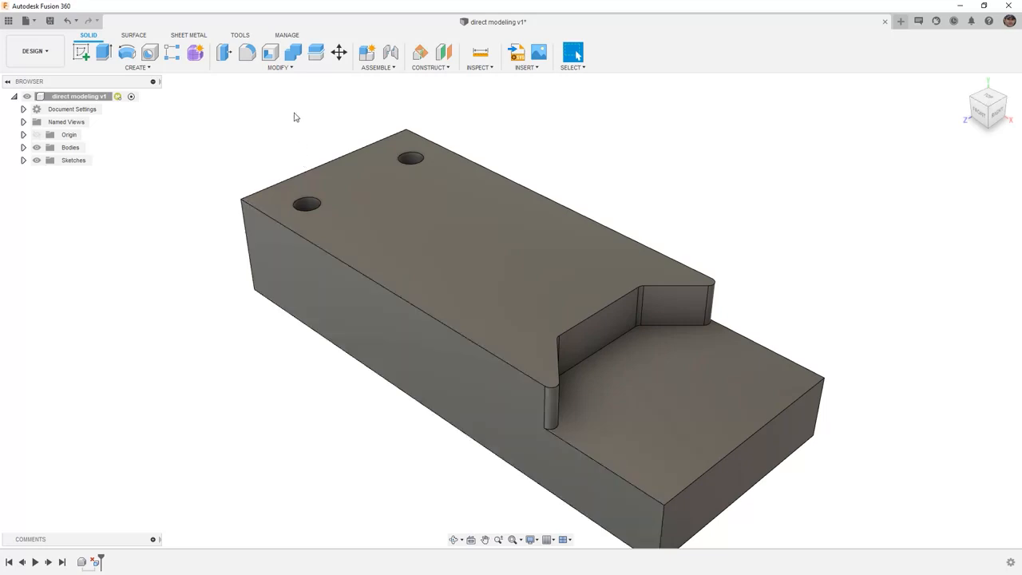
- Press Pull the four vertical fillet faces around the notch to a radius of 0.175 in
left_click(280, 68)
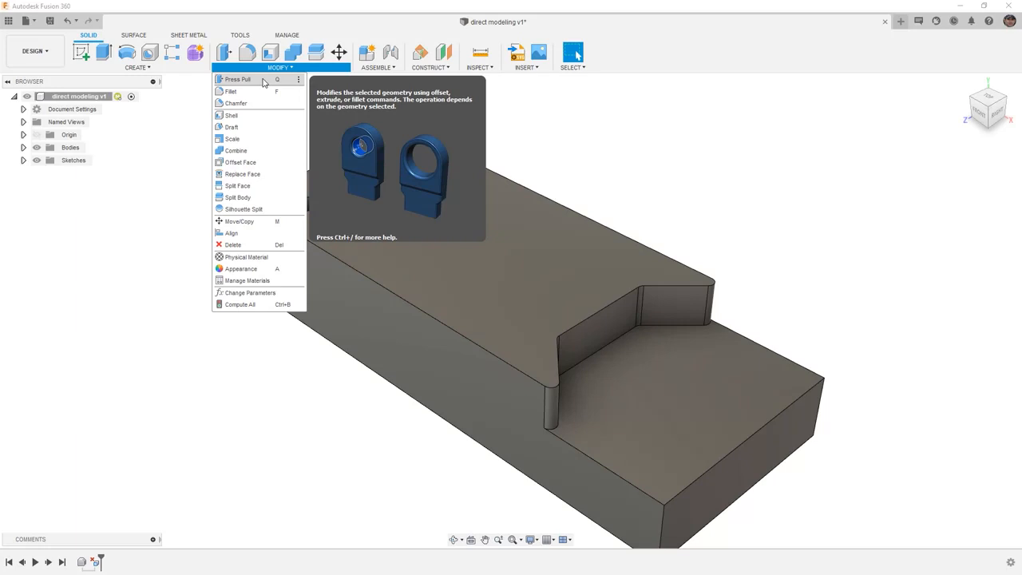
left_click(256, 83)
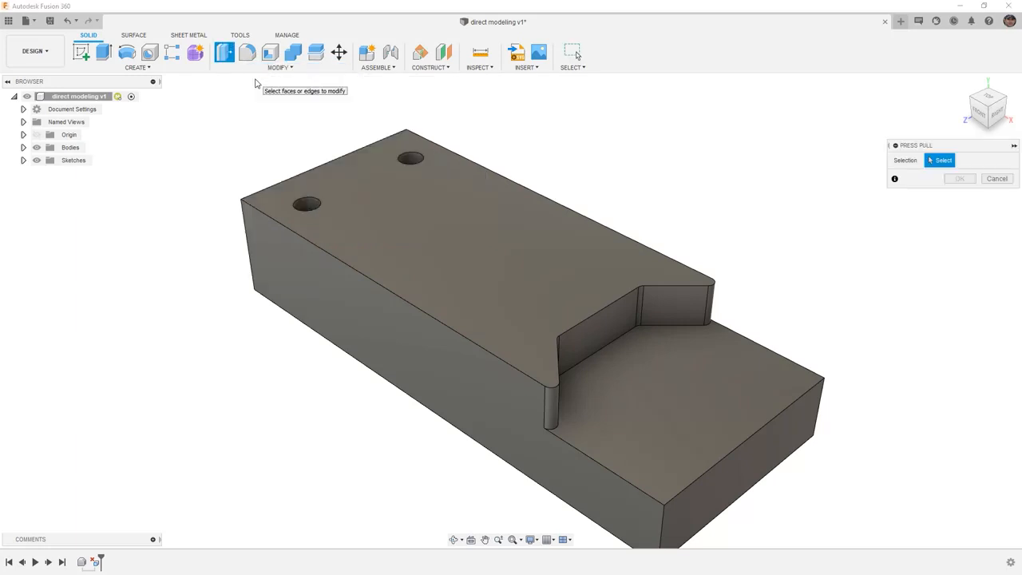
left_click(551, 405)
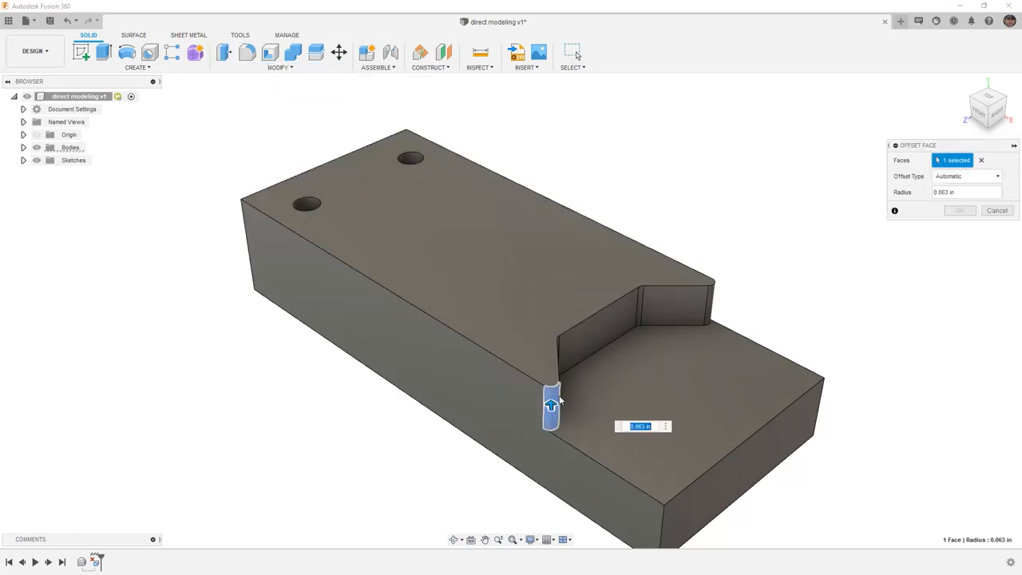
left_click(713, 302)
middle_click_drag(713, 302, 515, 332, "shift")
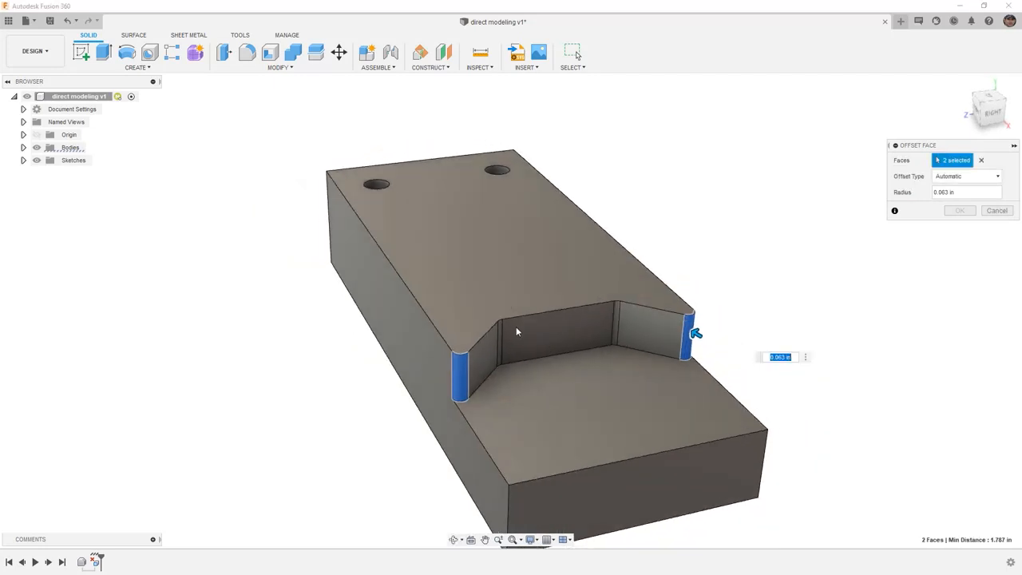
scroll(516, 329, "up", 3)
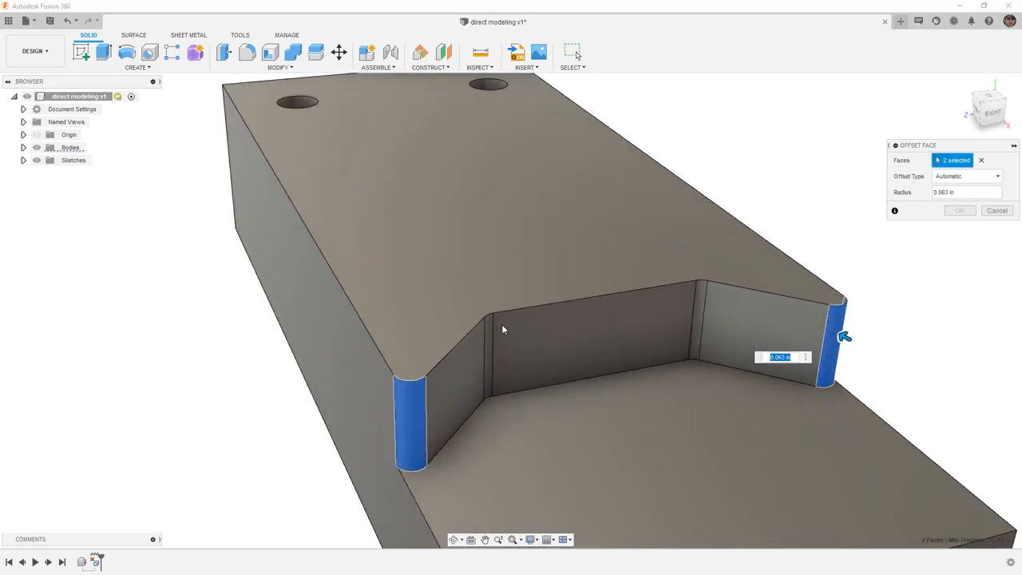
left_click(694, 298)
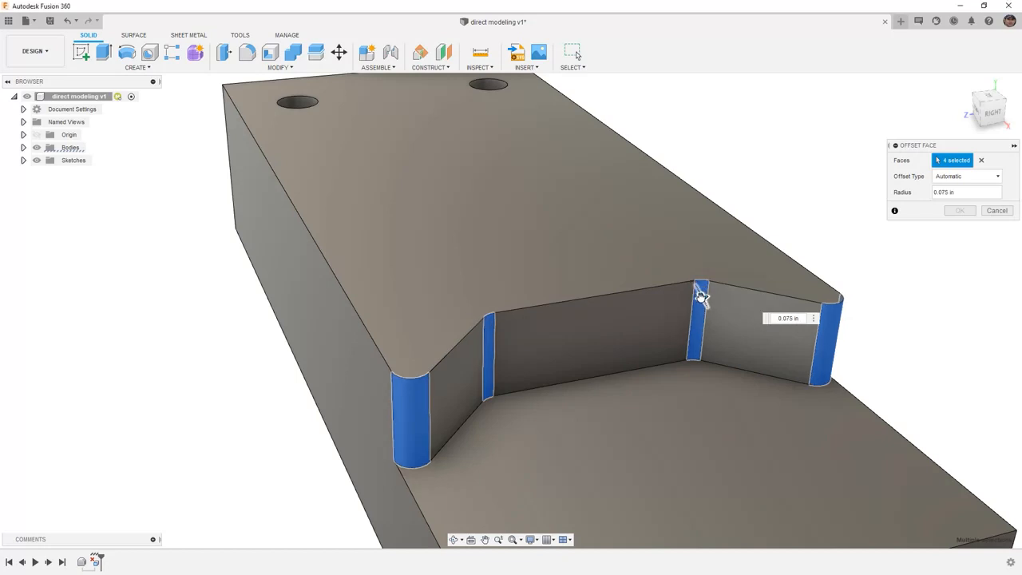
type("0.15")
left_click_drag(701, 297, 703, 300)
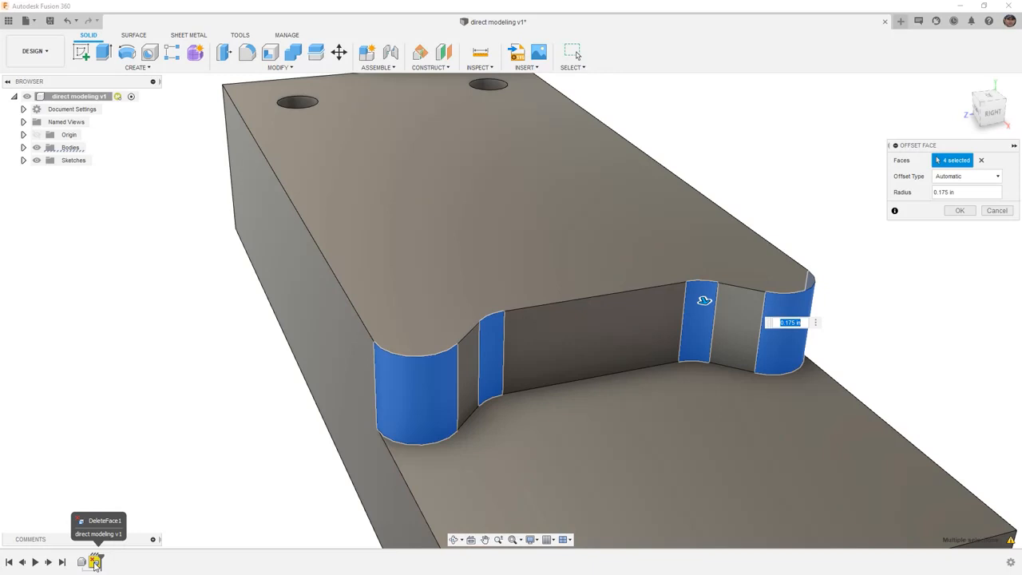
- Try offsetting the four fillet faces as a New Offset, and switch the offset type to Modify Existing Feature
left_click(976, 182)
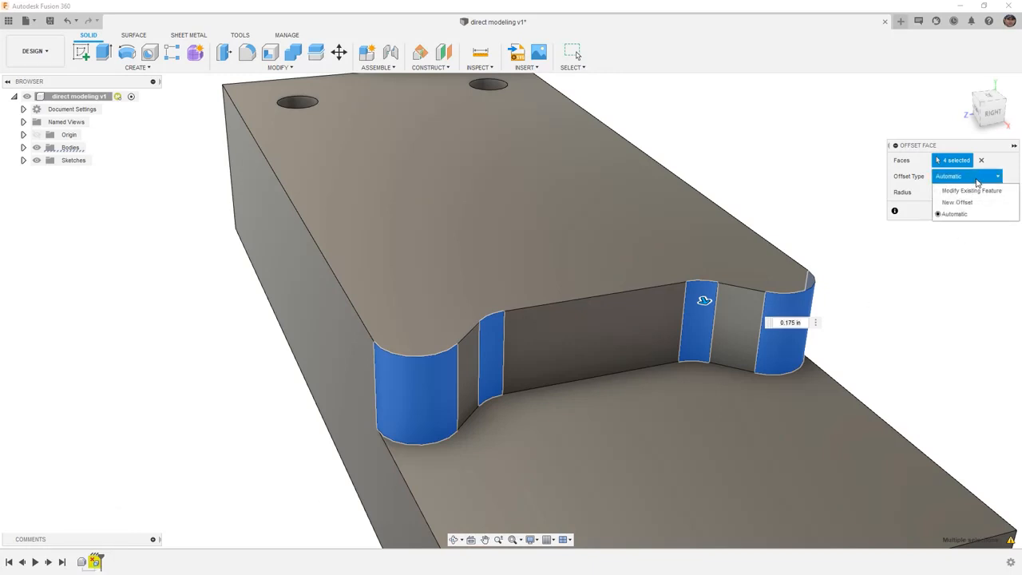
left_click(974, 205)
left_click_drag(701, 296, 680, 302)
scroll(638, 302, "down", 3)
left_click(966, 176)
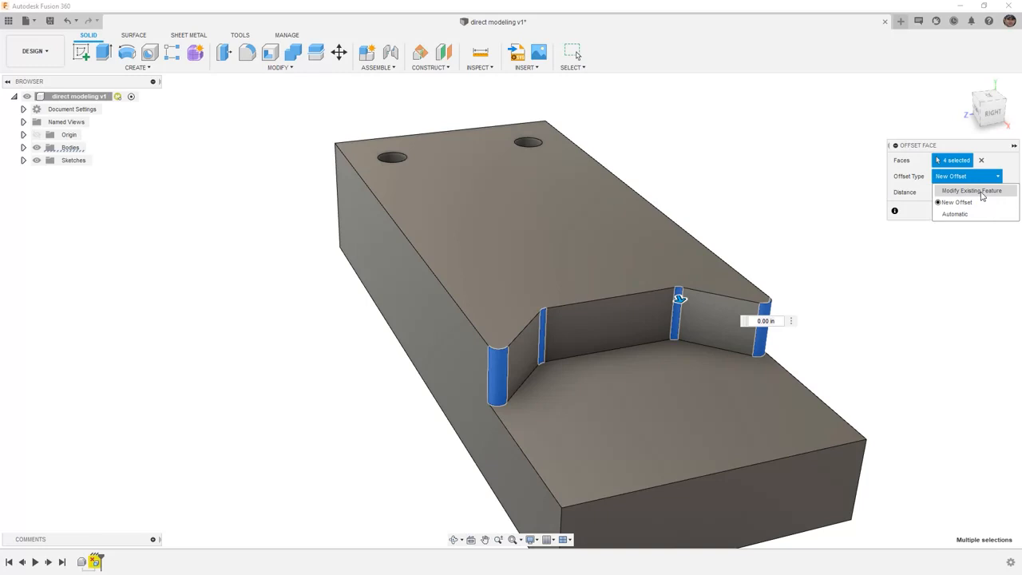
left_click(981, 190)
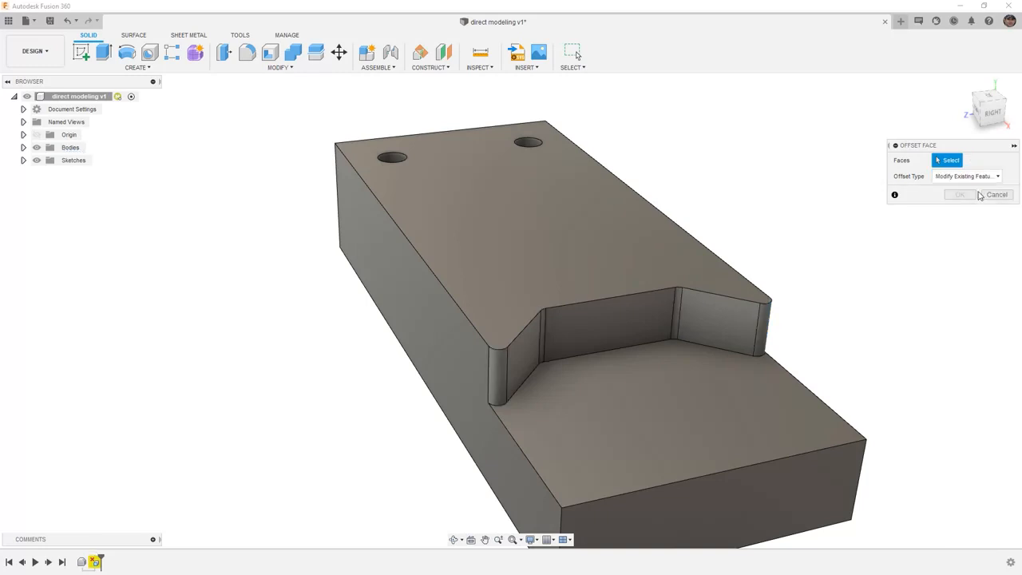
- Set the offset type to Automatic and enlarge the notch's two outer corner fillets to a 0.15 in radius
left_click(966, 176)
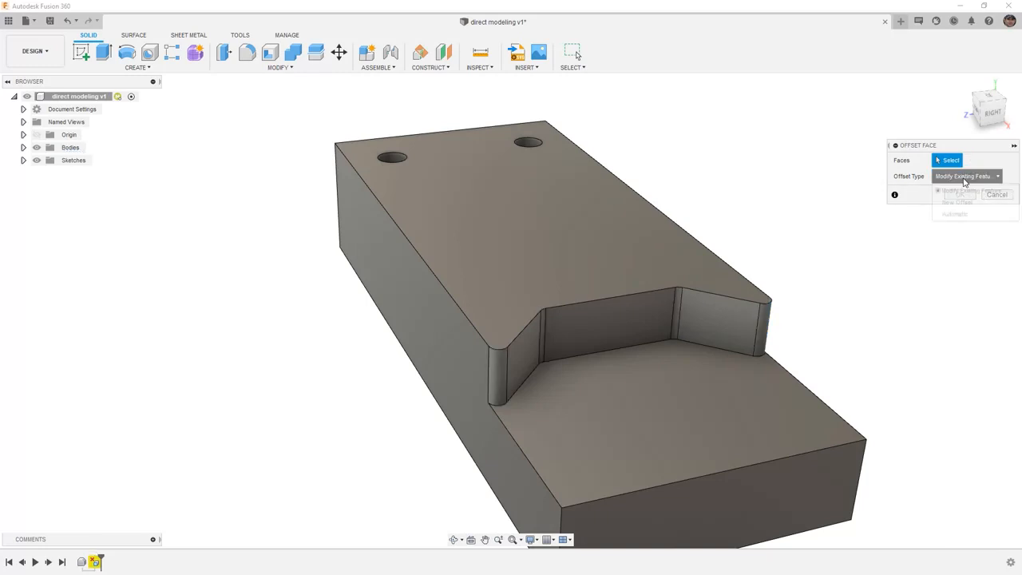
left_click(954, 217)
left_click(503, 373)
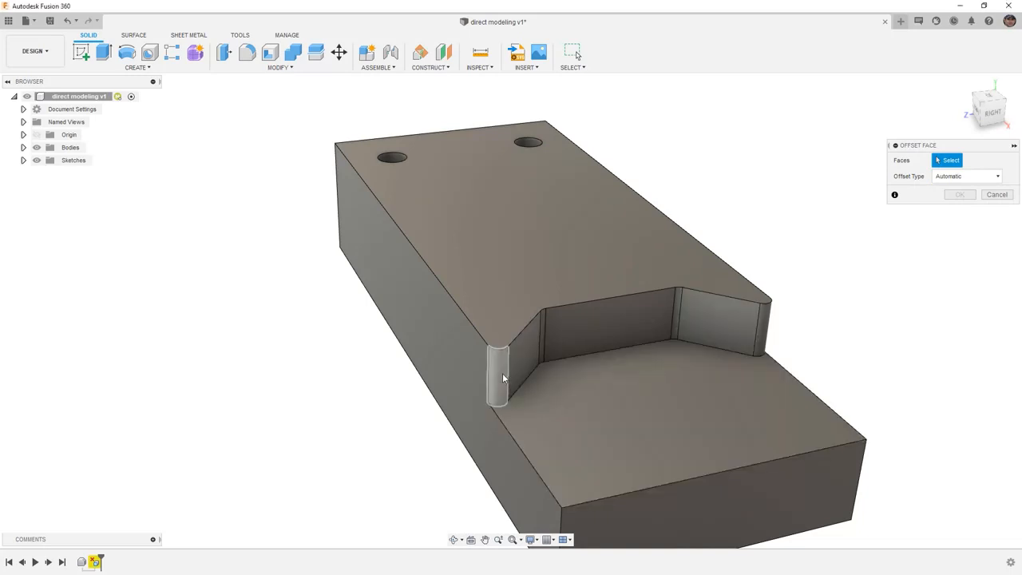
left_click(760, 325)
left_click_drag(770, 323, 764, 318)
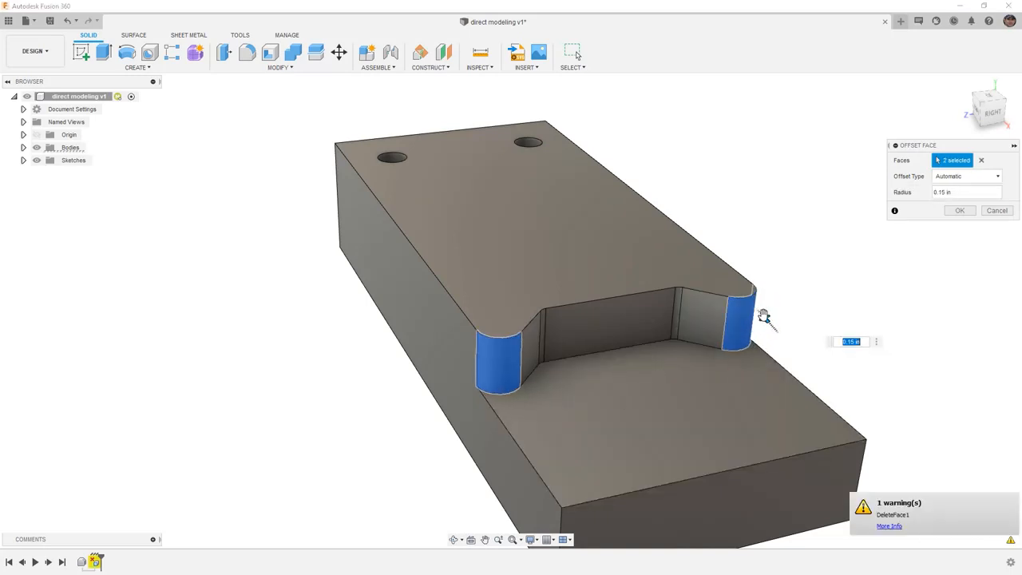
left_click(958, 212)
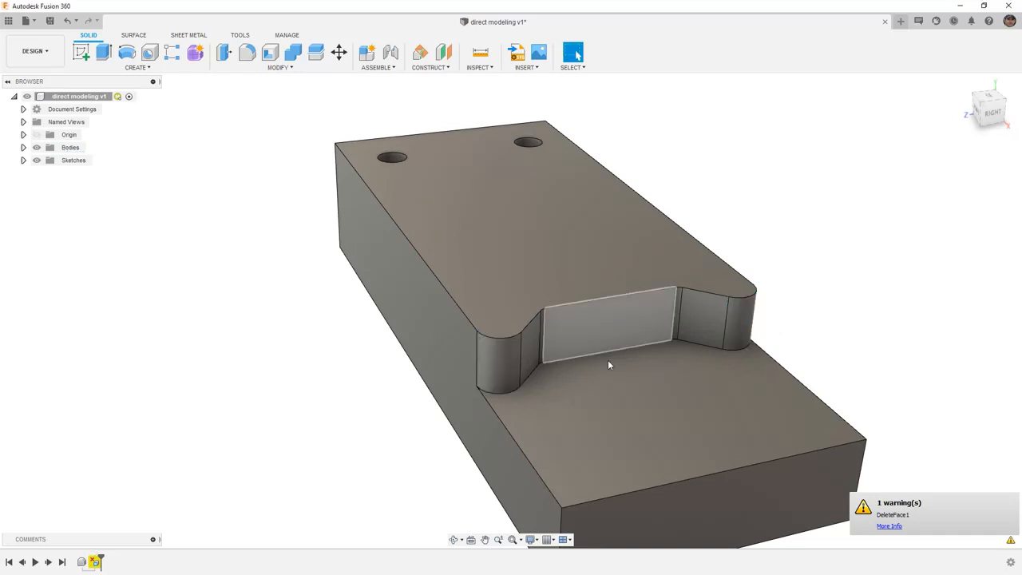
- Review which faces the flagged Delete Face feature in the timeline removes, and leave its edit without changes
right_click(95, 563)
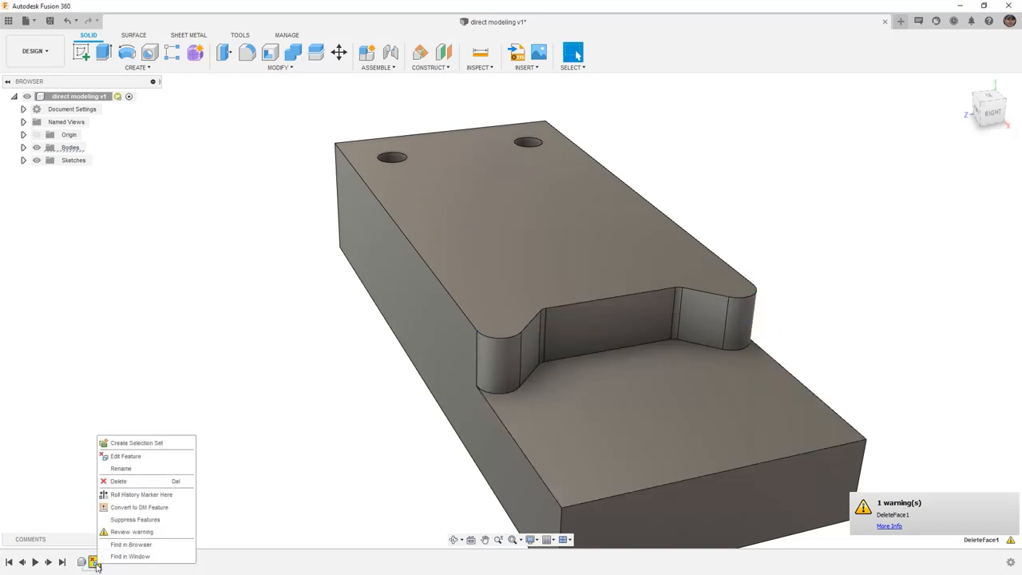
left_click(136, 460)
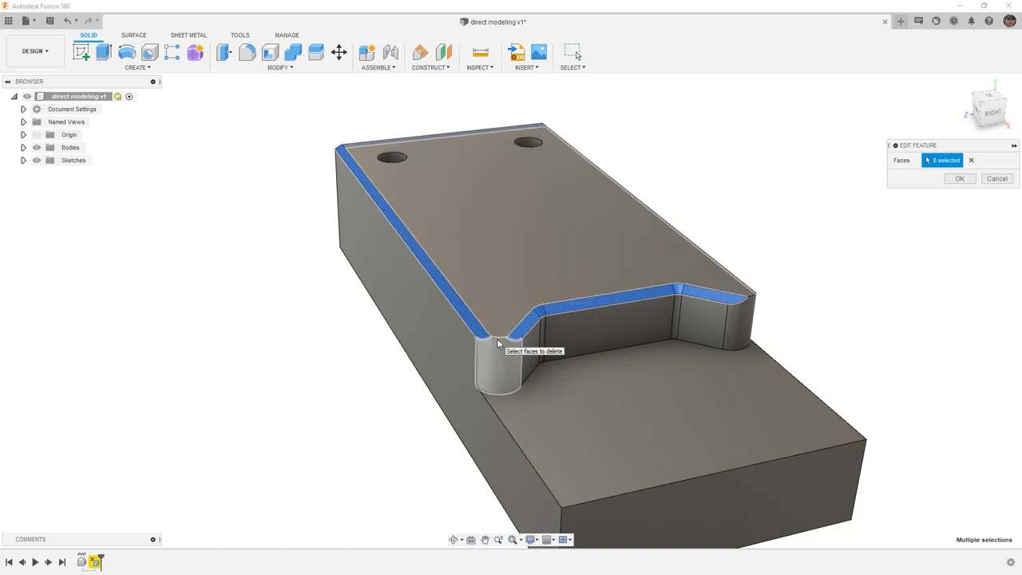
left_click(997, 179)
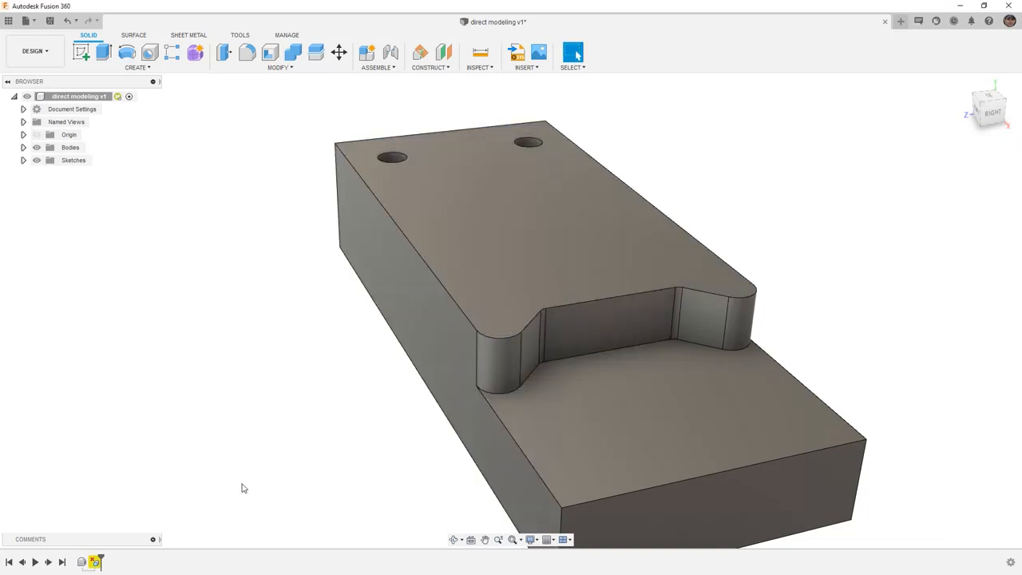
- Delete the flagged Delete Face feature from the timeline to bring back the chamfer
left_click(95, 562)
right_click(95, 562)
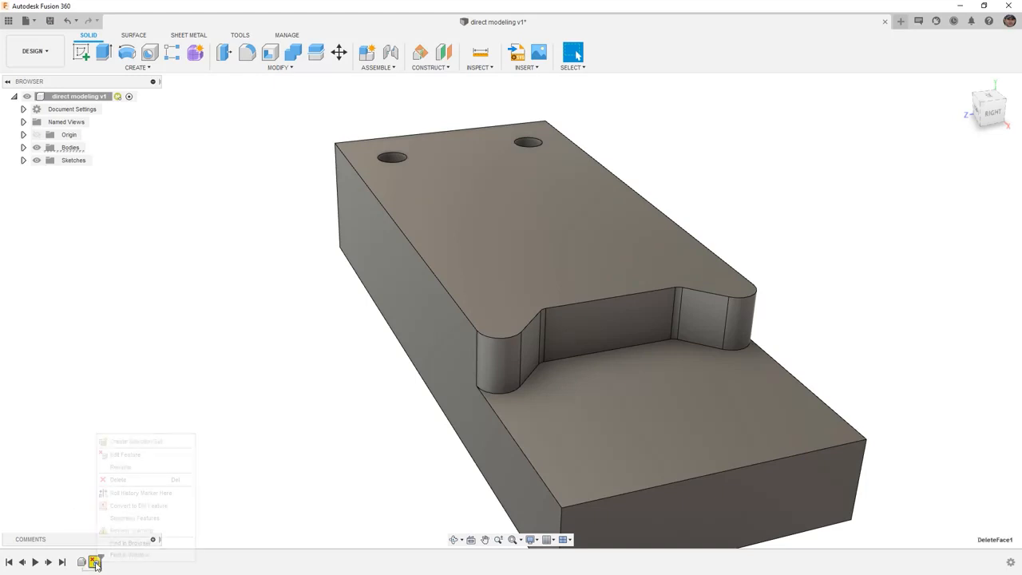
left_click(129, 480)
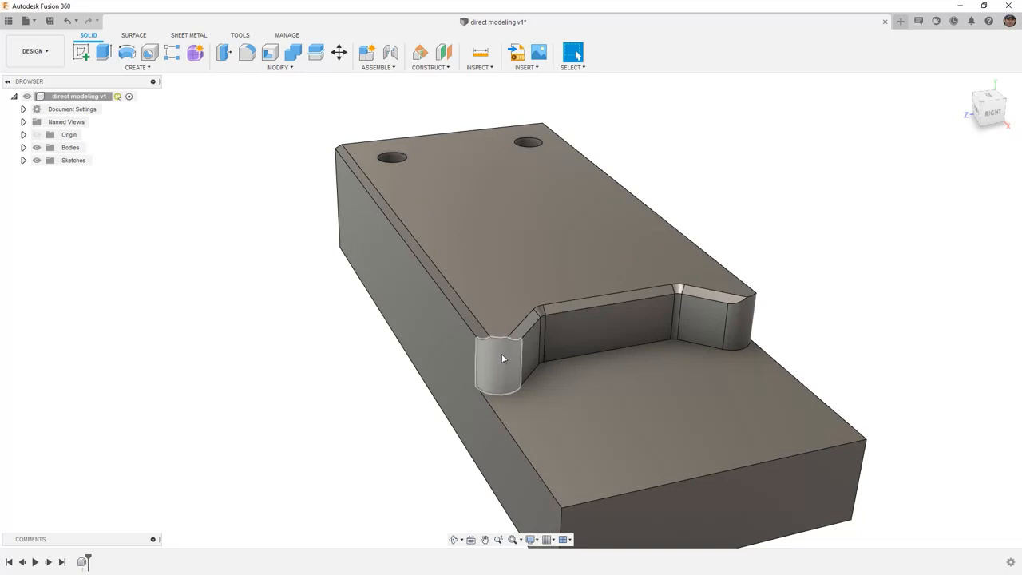
- Press Pull the notch's two outer corner fillet faces to a radius of 0.10 in
left_click(224, 52)
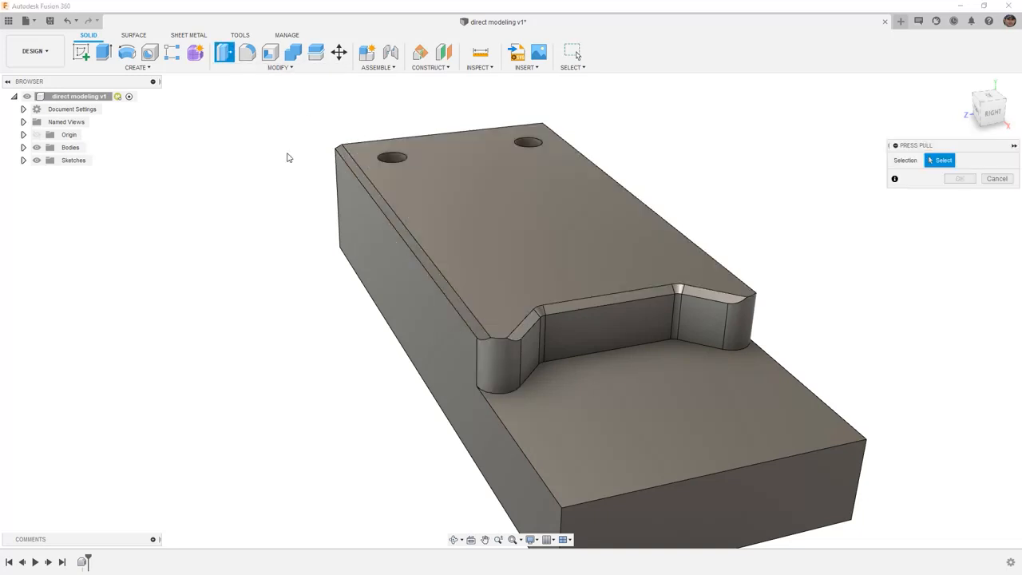
left_click(516, 361)
left_click(744, 326)
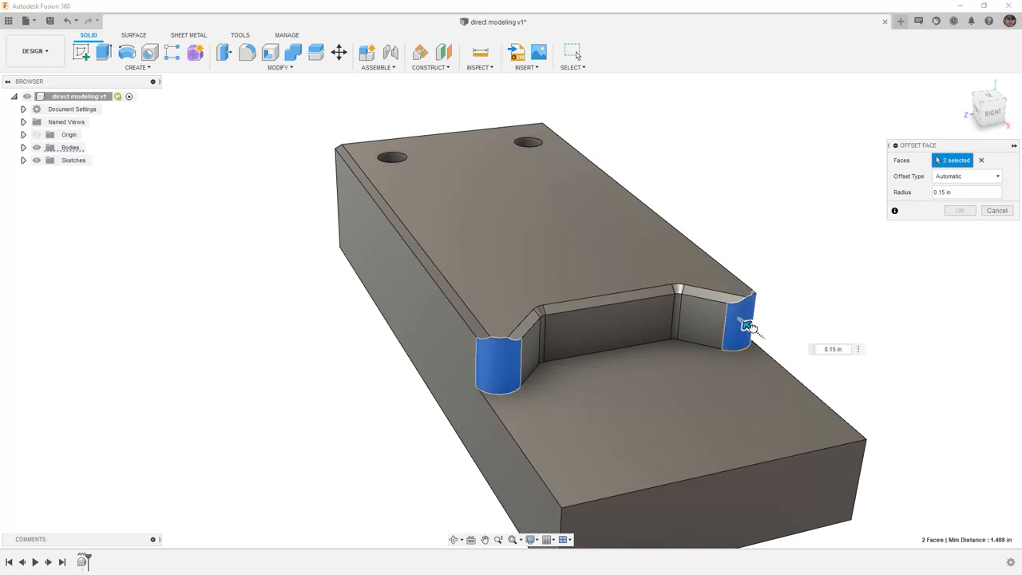
left_click_drag(757, 339, 750, 341)
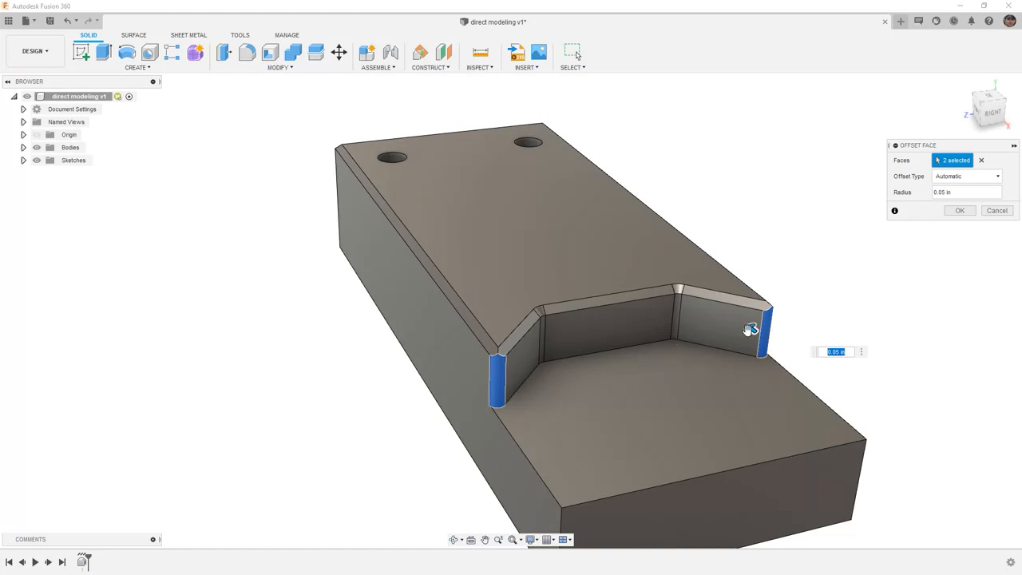
left_click_drag(751, 330, 747, 326)
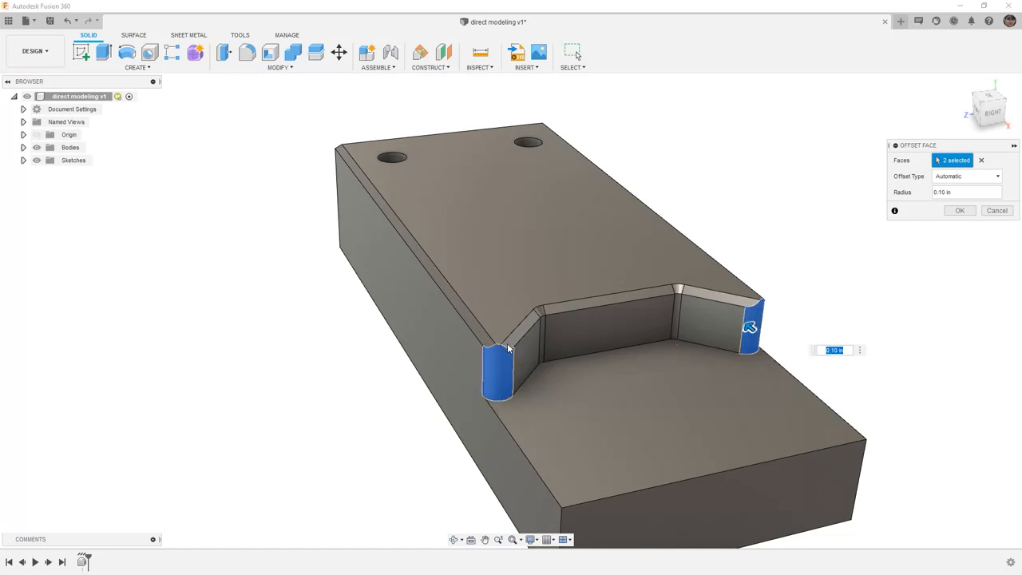
left_click(963, 211)
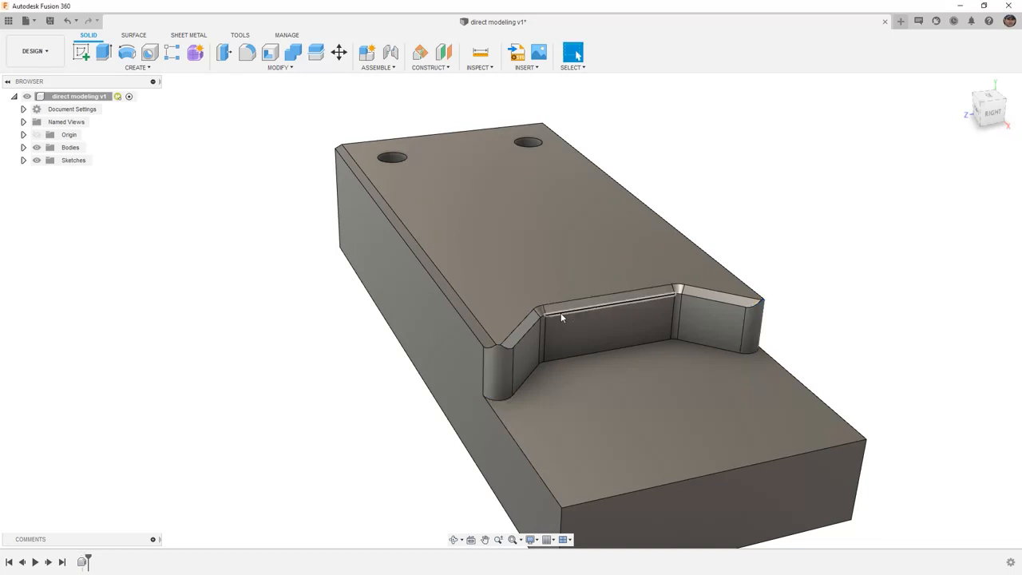
- Delete the chain of chamfer faces along the notched edge of the block's raised top
left_click(536, 321)
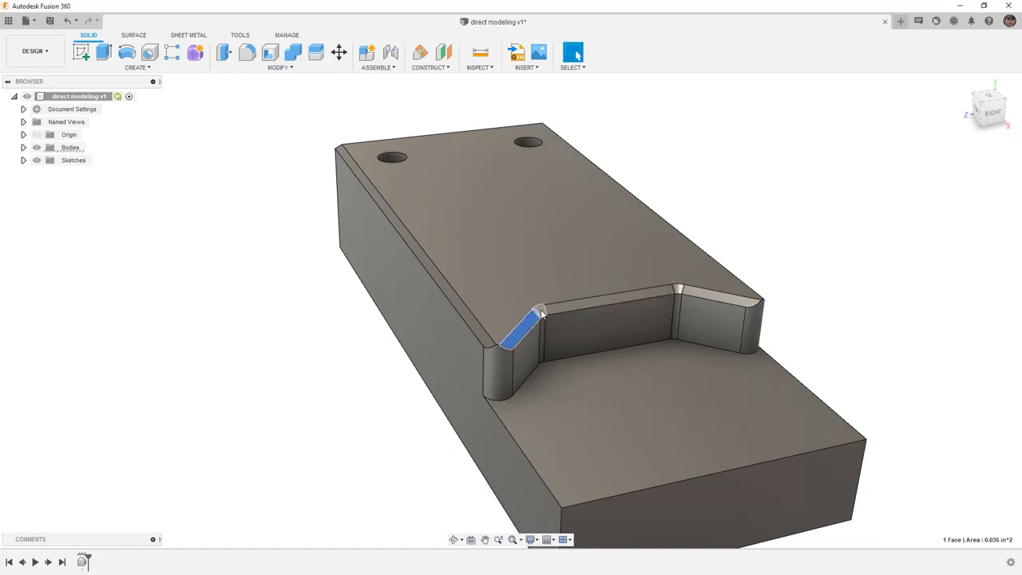
left_click(553, 312, "shift")
left_click(678, 290, "shift")
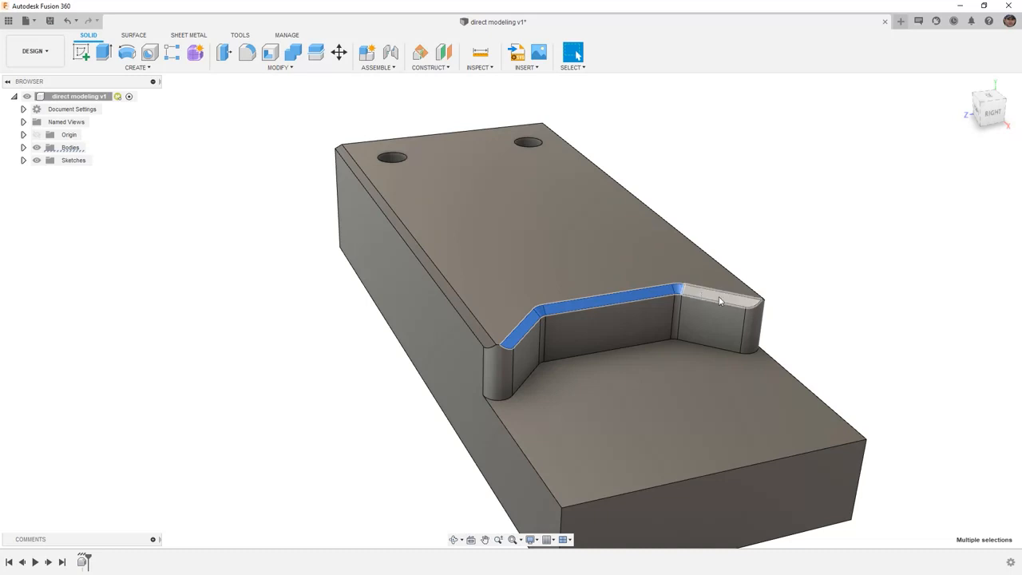
left_click(730, 299, "shift")
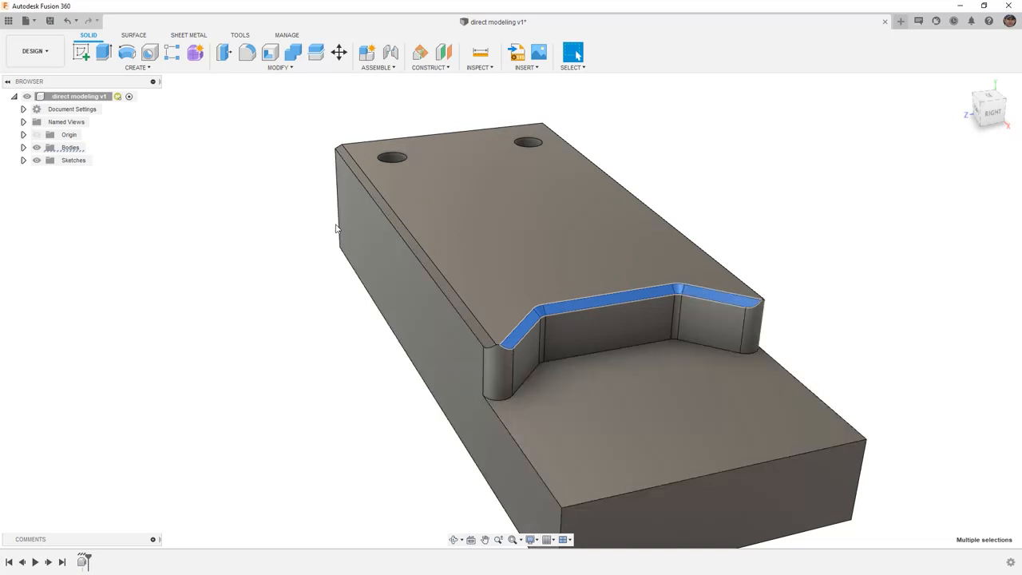
key("Delete")
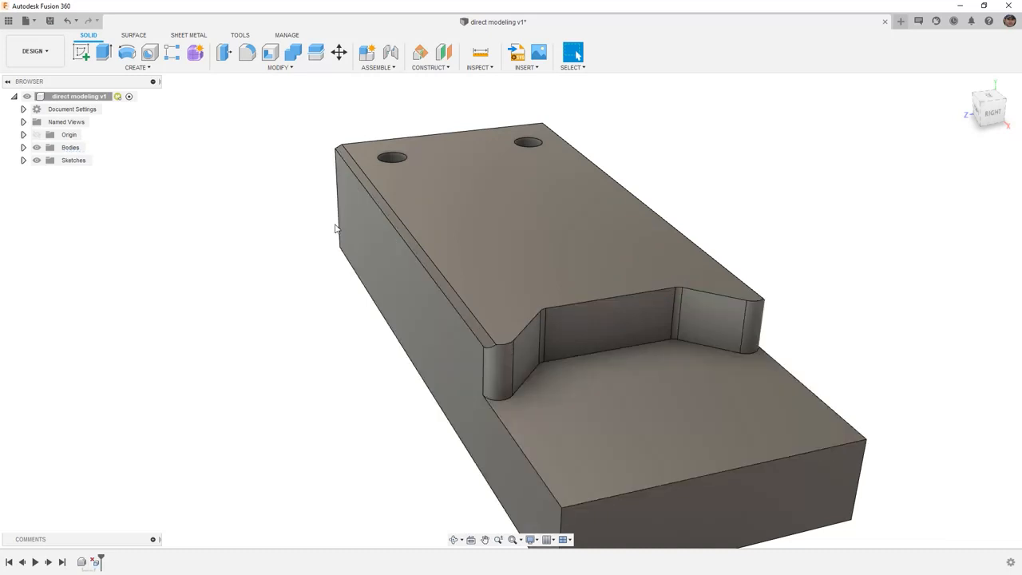
- Delete the remaining chamfer faces along the outer side and end edges of the raised top
left_click(485, 341)
middle_click_drag(484, 341, 558, 326, "shift")
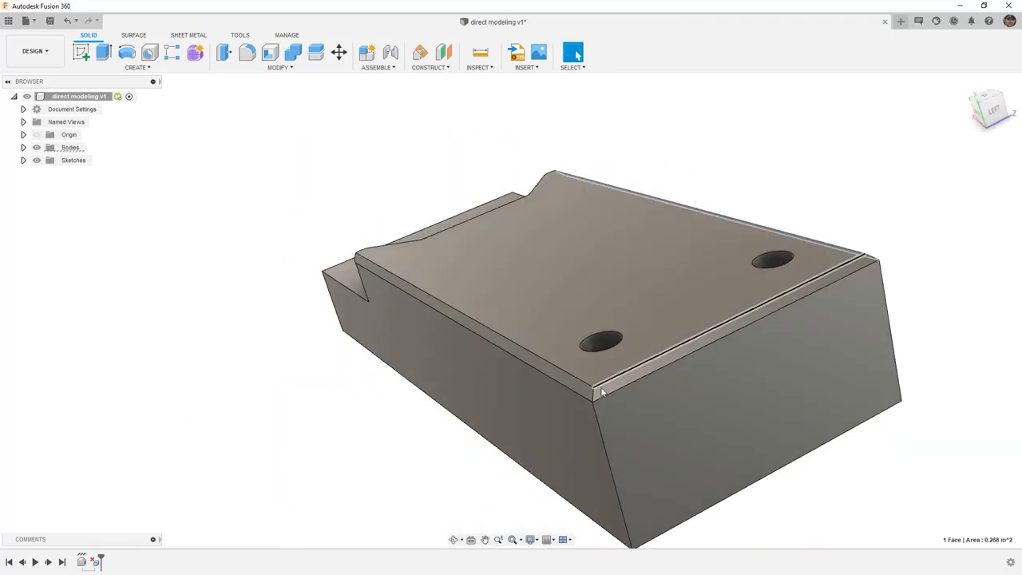
left_click(591, 391)
left_click(589, 389)
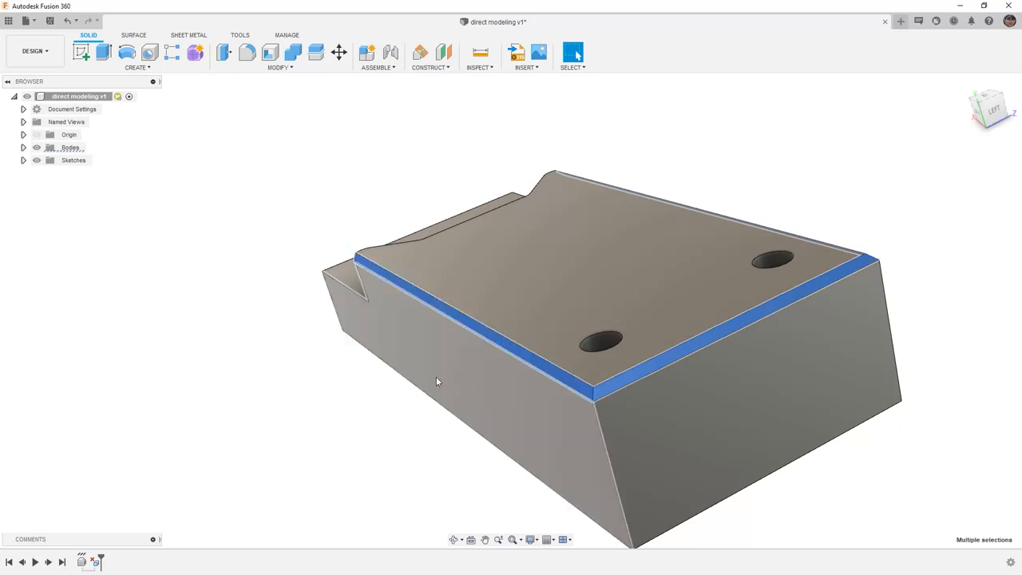
key("Escape")
middle_click_drag(662, 411, 564, 427, "shift")
left_click(965, 83)
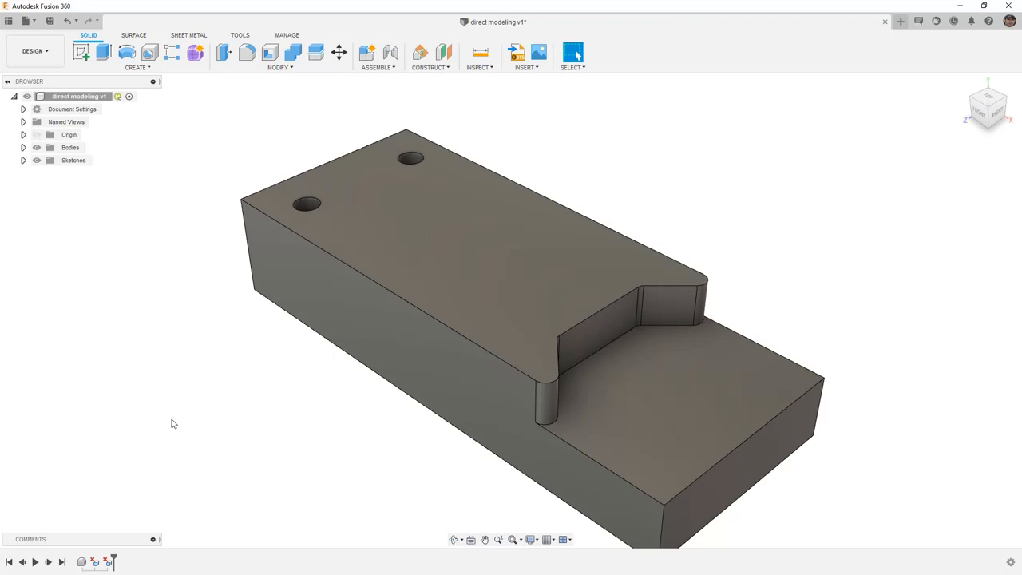
- Move the faces of both holes 1.00 in along X toward the notch, with the pivot set at the top face's back corner
left_click(337, 55)
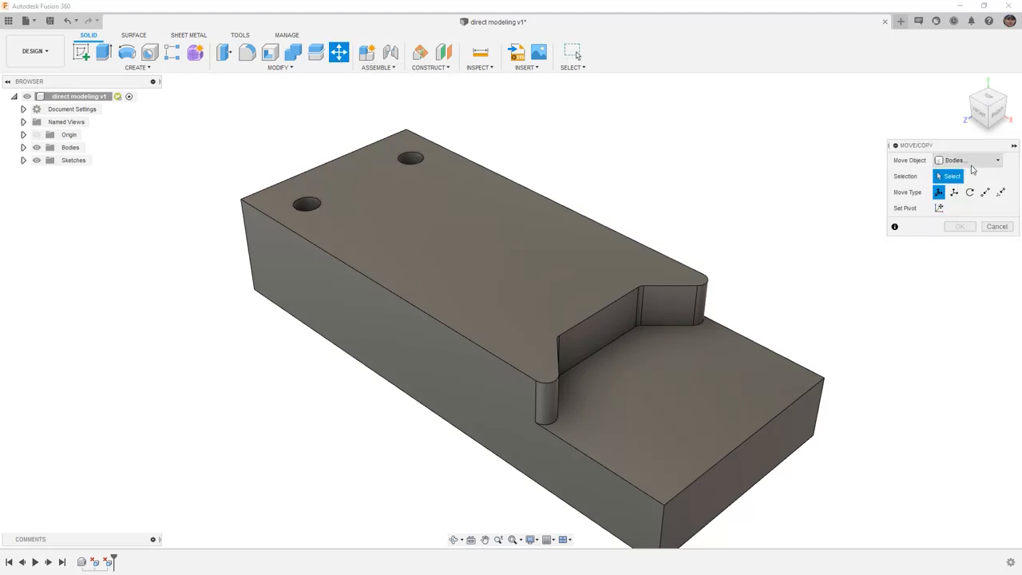
left_click(974, 163)
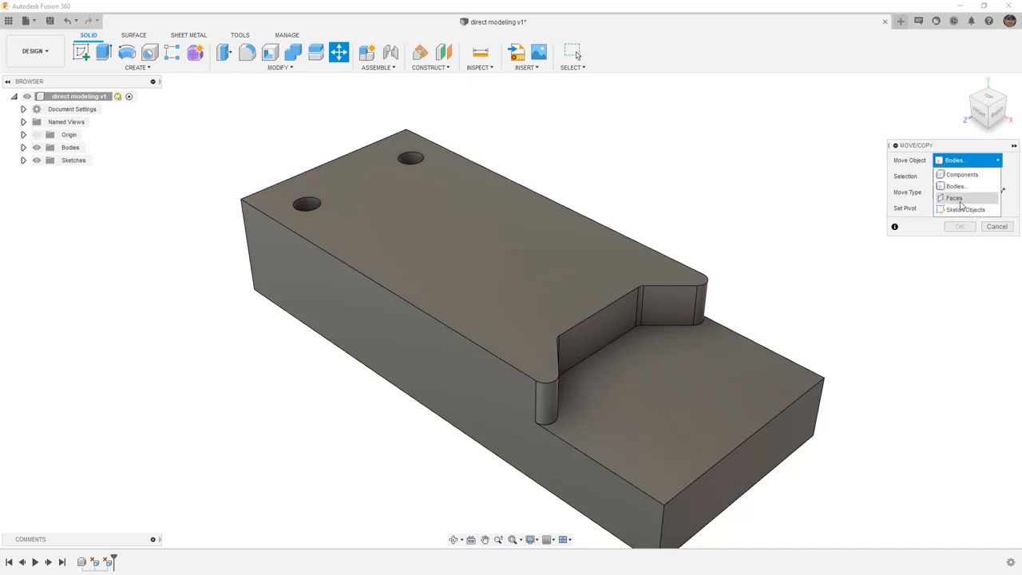
left_click(961, 199)
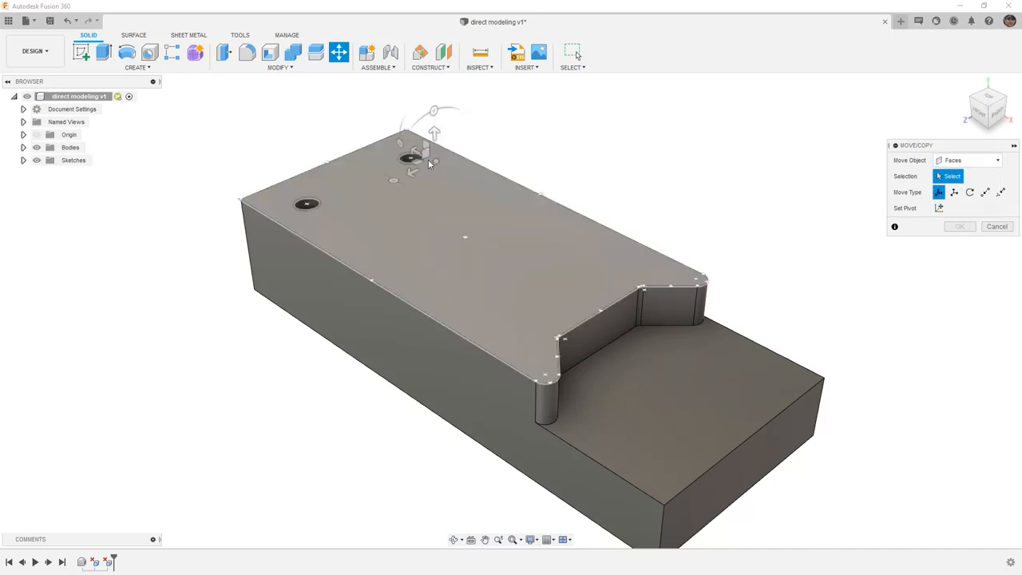
left_click(414, 161)
left_click(302, 207)
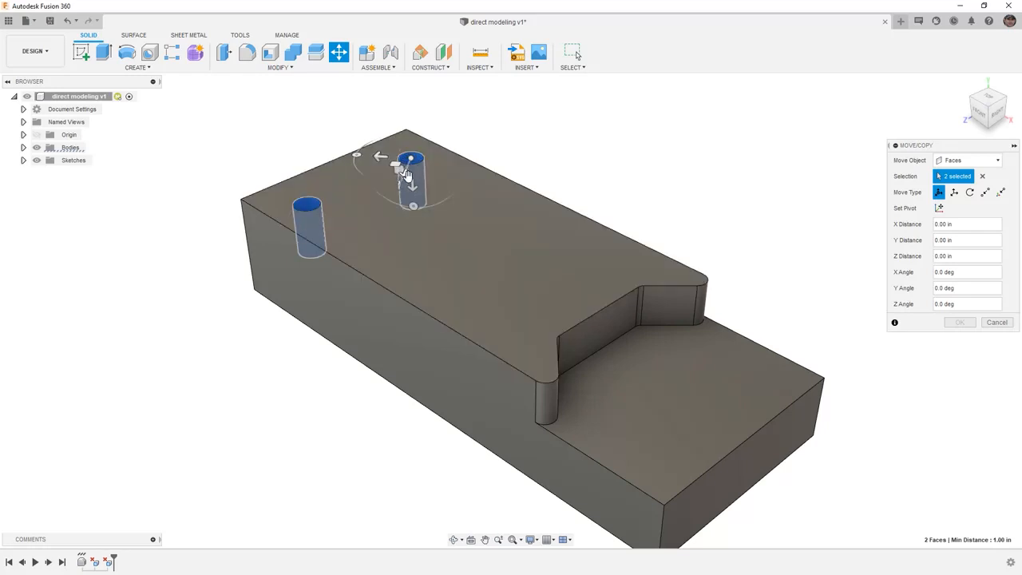
left_click(939, 208)
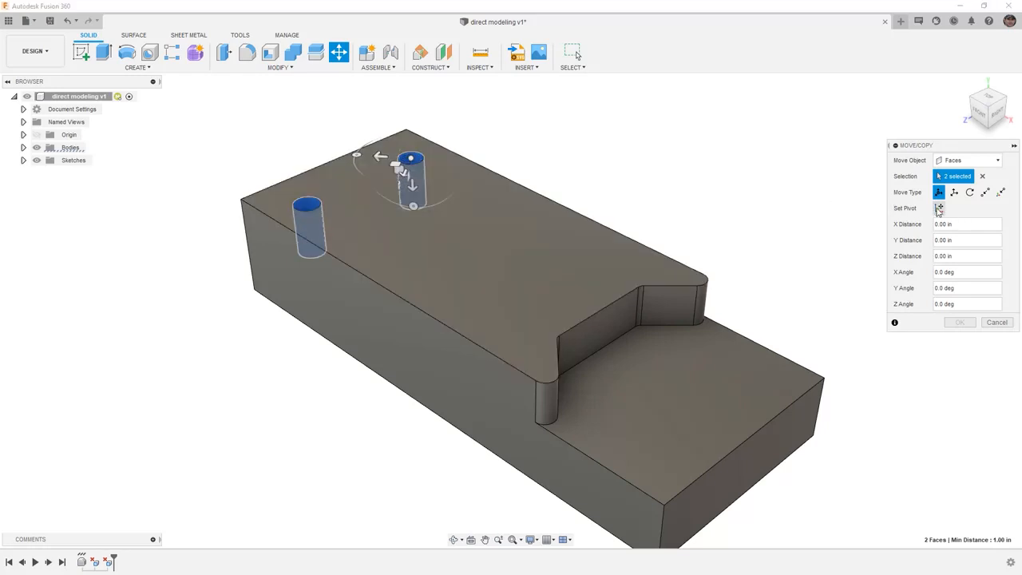
left_click(416, 134)
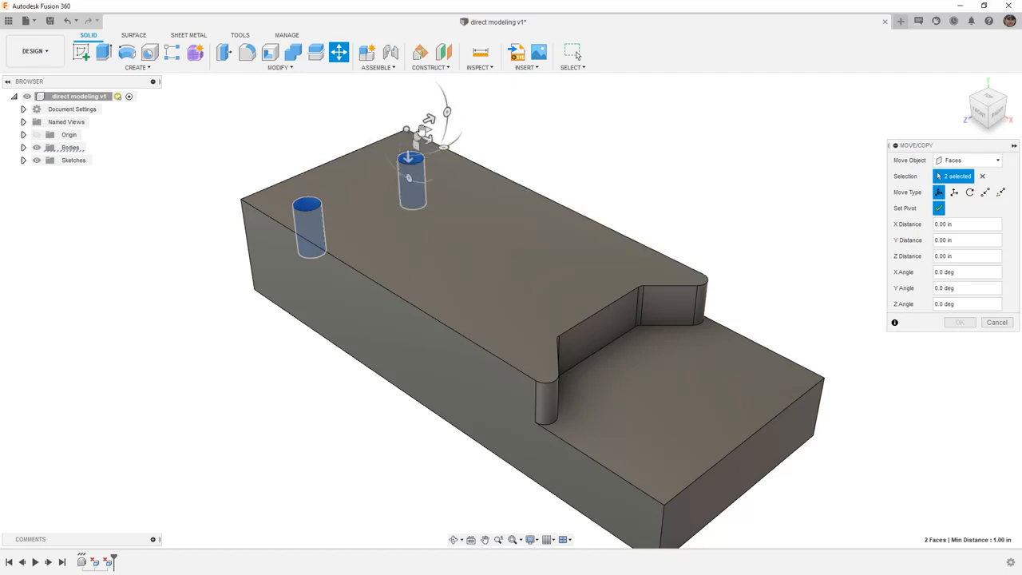
left_click_drag(428, 120, 500, 168)
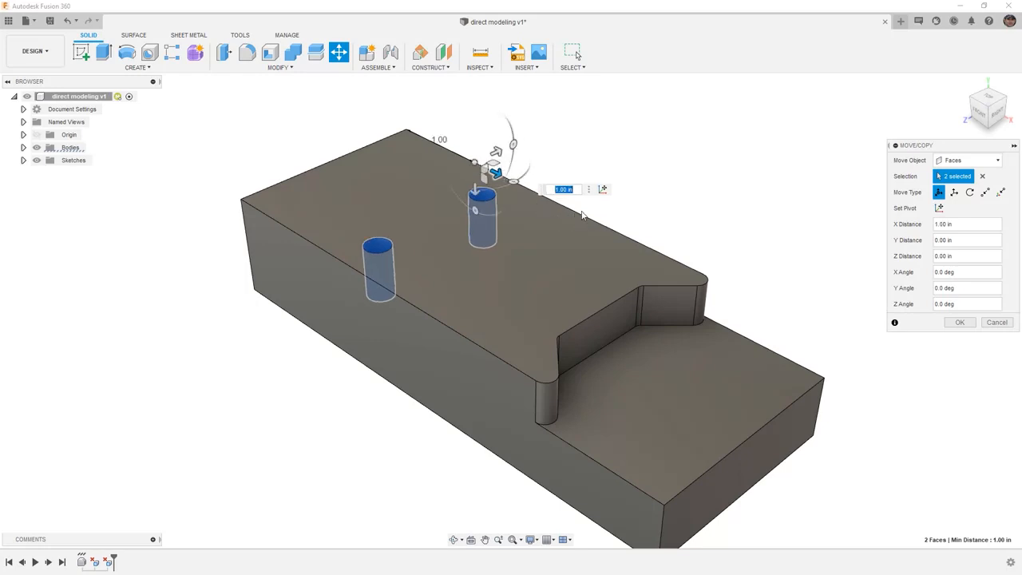
left_click(960, 322)
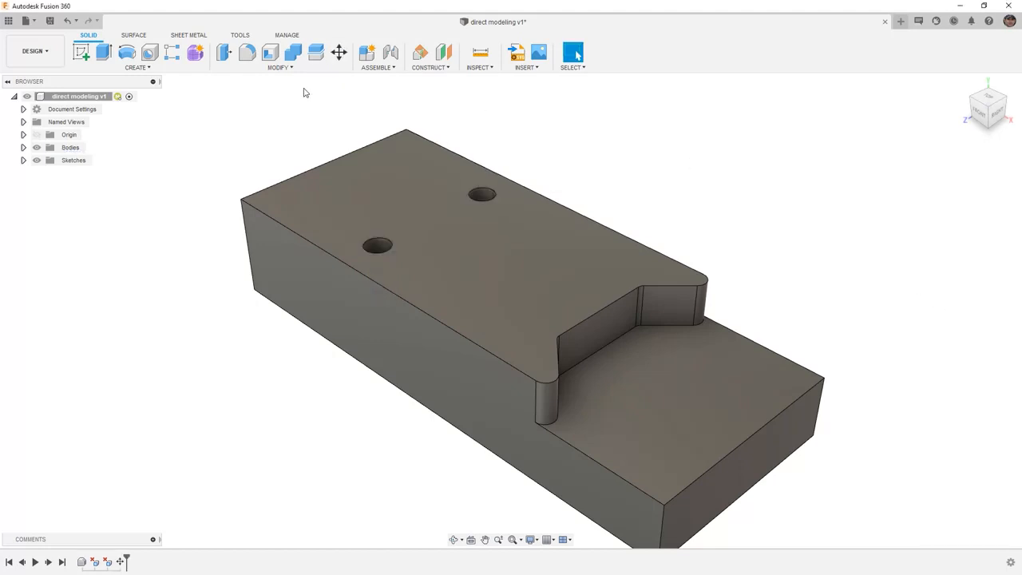
- Compare the Move/Copy options offered for the two hole faces and for the whole body, and cancel without moving anything
left_click(338, 52)
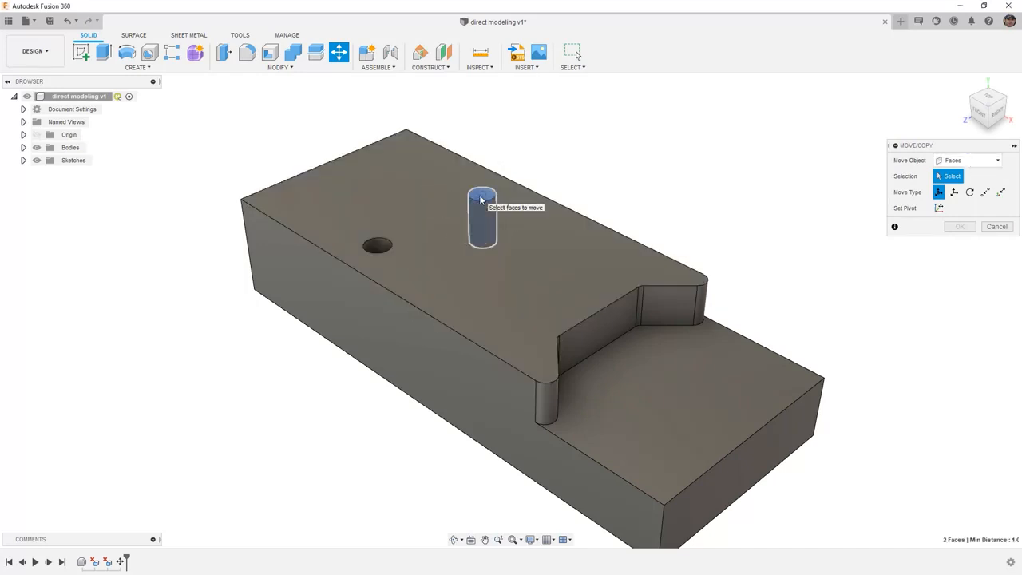
left_click(479, 206)
left_click(377, 248)
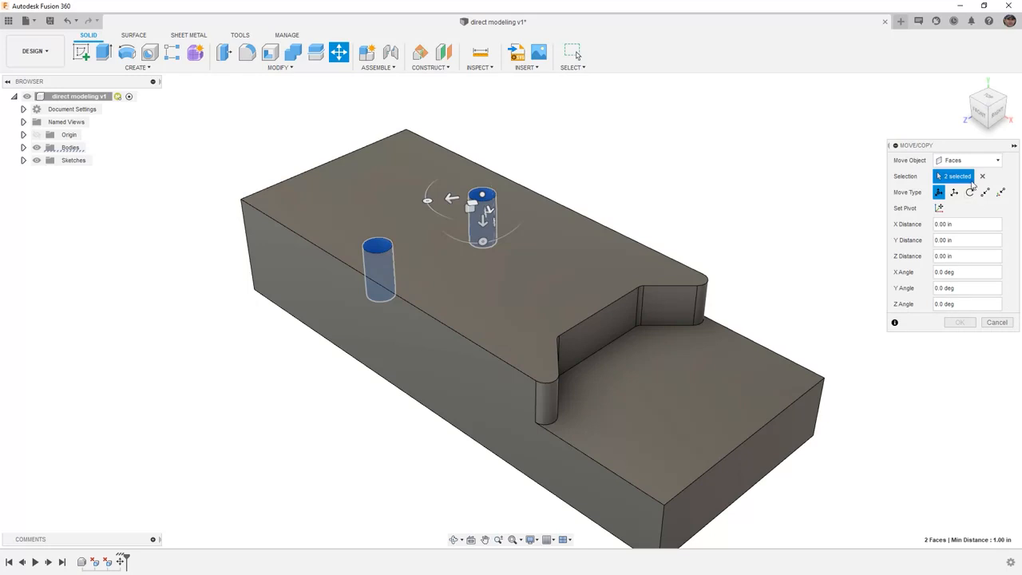
left_click(968, 161)
left_click(966, 188)
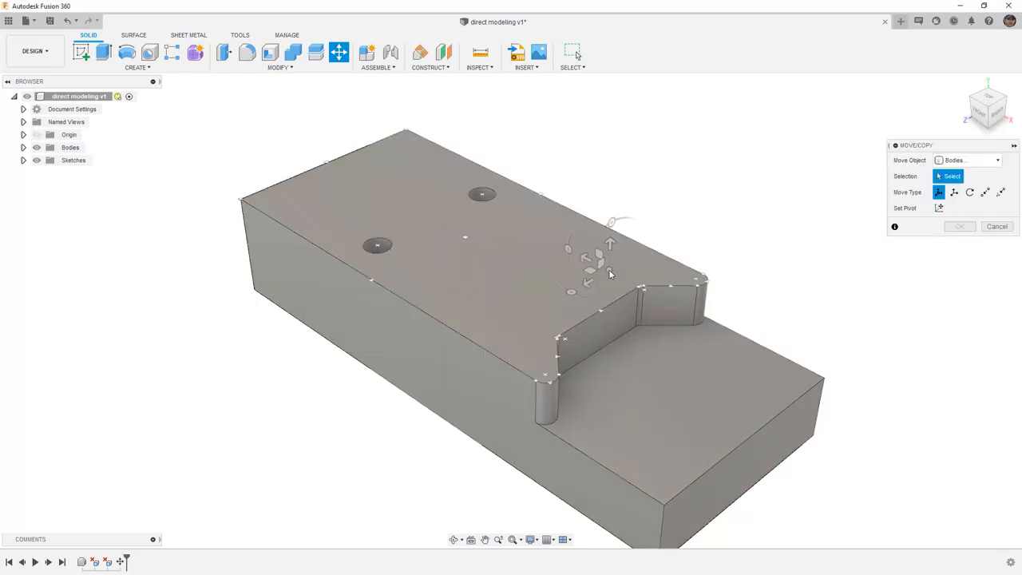
left_click(651, 286)
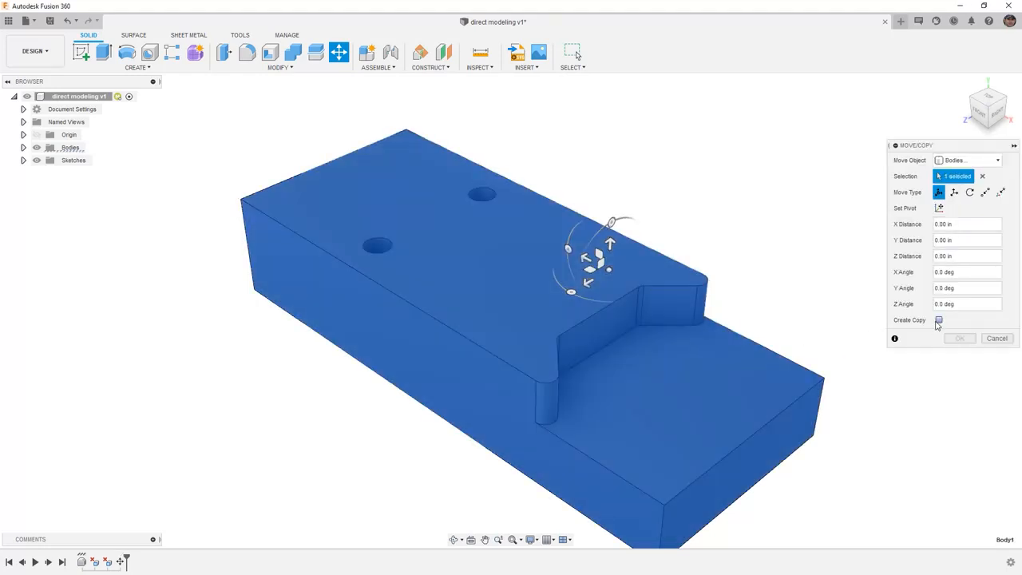
left_click(996, 339)
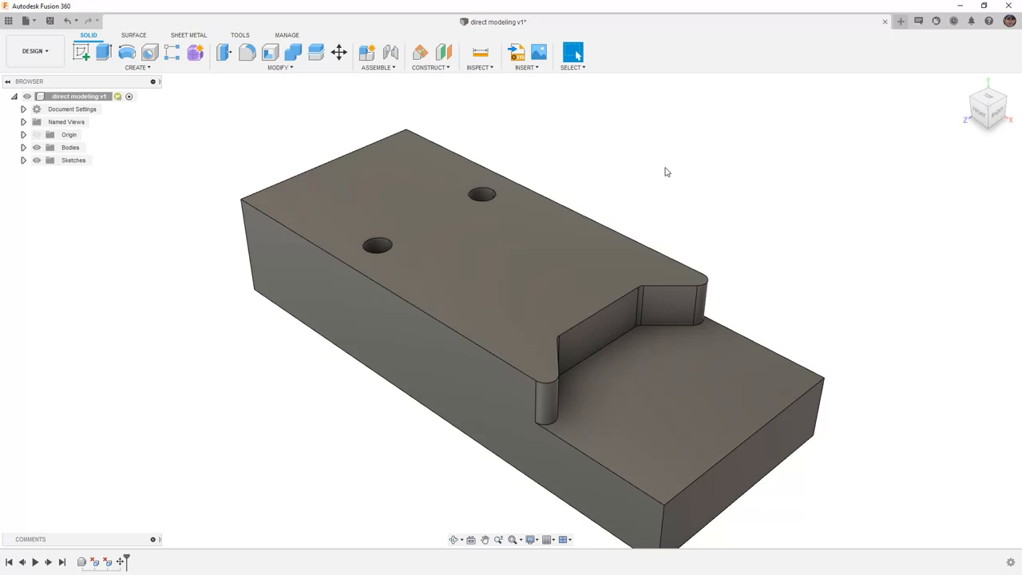
- Press Pull the faces of both holes to a radius of 0.20 in with the Automatic offset type
left_click(223, 52)
left_click(380, 248)
left_click(481, 194)
mouse_move(479, 184)
left_mouse_down()
mouse_move(483, 205)
mouse_move(480, 186)
left_mouse_up()
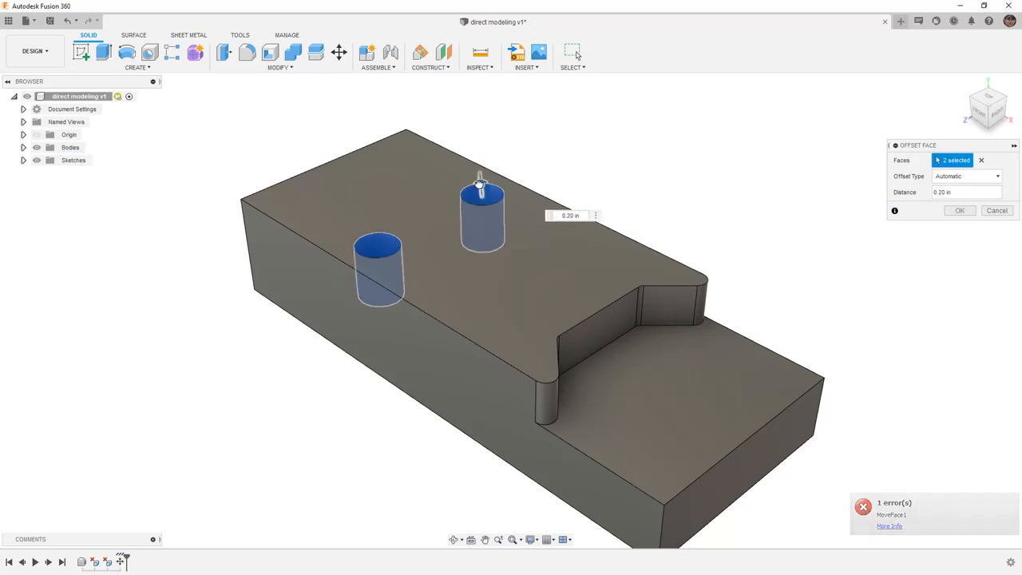
left_click(959, 210)
- Measure the radius and diameter of the top rim of the hole farther from the front side
left_click(480, 54)
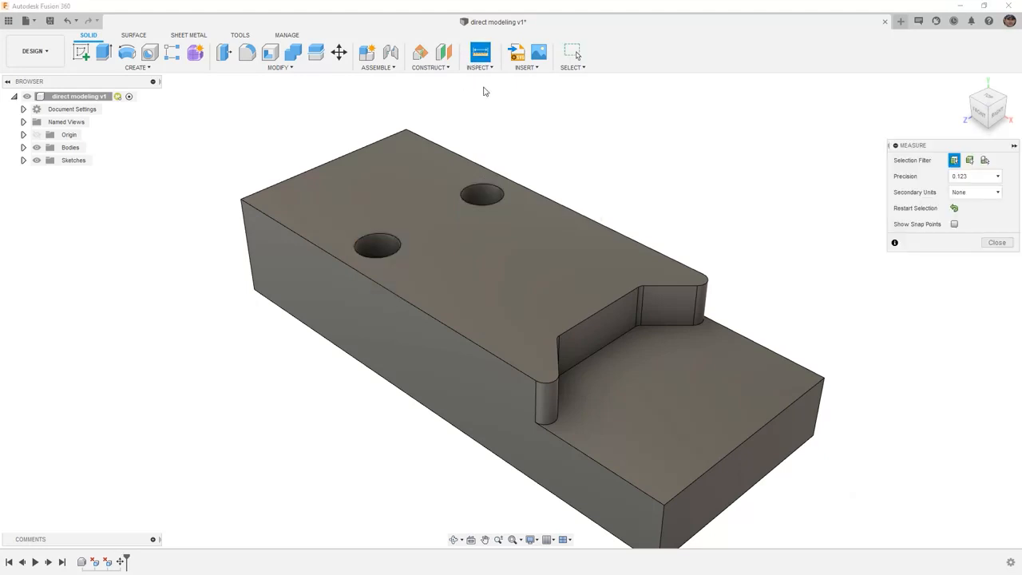
left_click(491, 192)
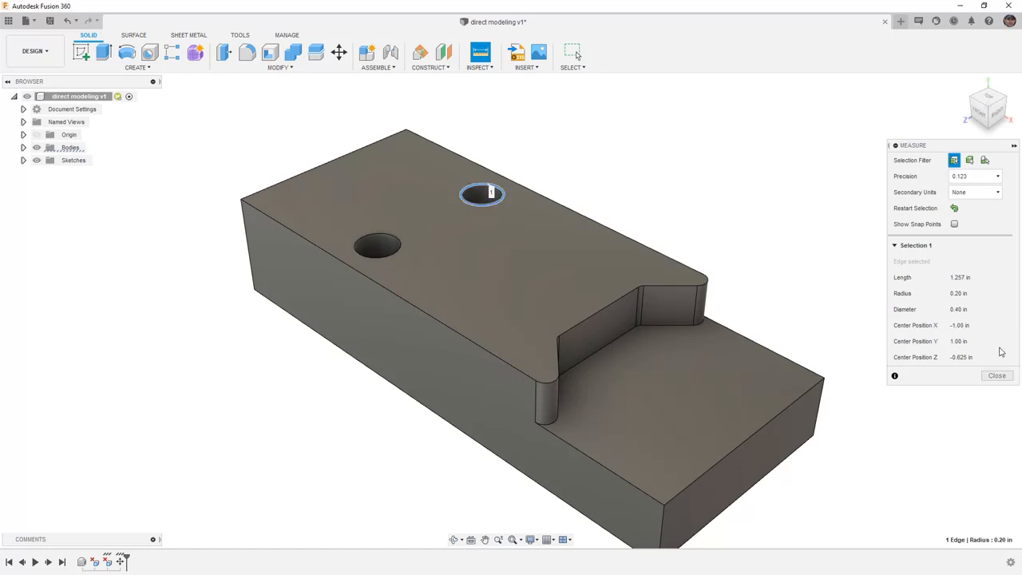
left_click(996, 375)
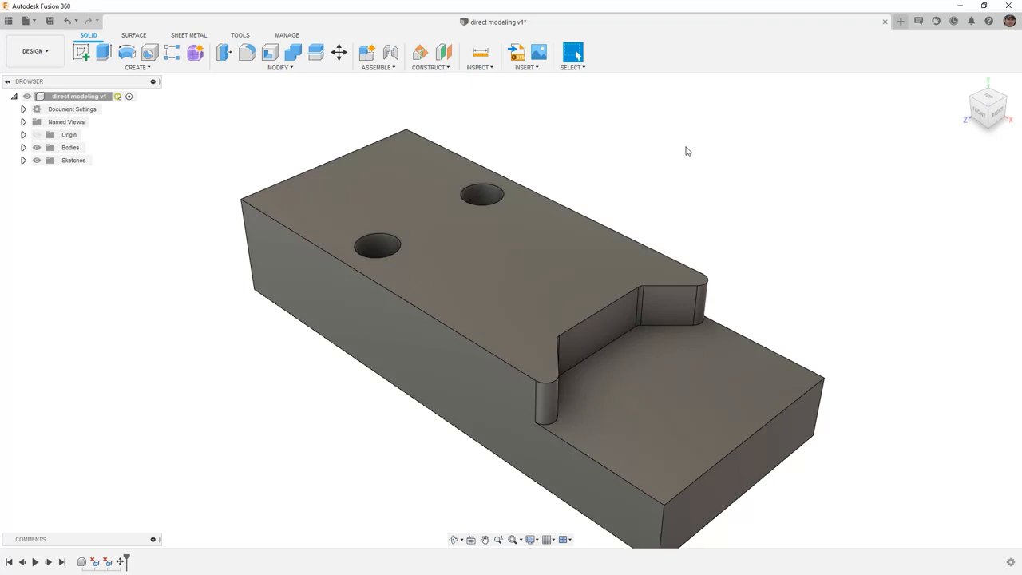
- Save the direct modeling design as a new version
scroll(573, 162, "down", 1)
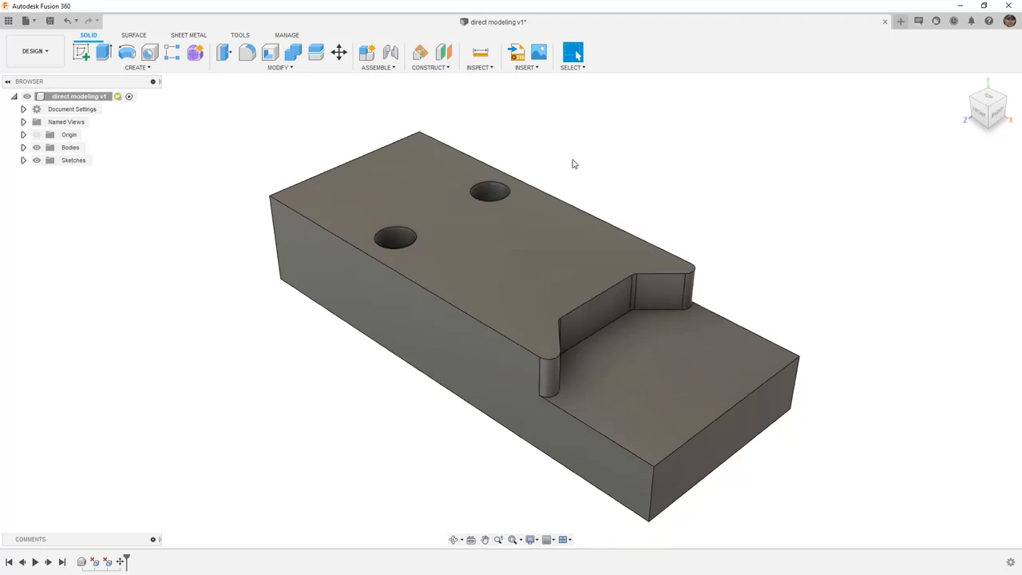
left_click(50, 20)
left_click(518, 317)
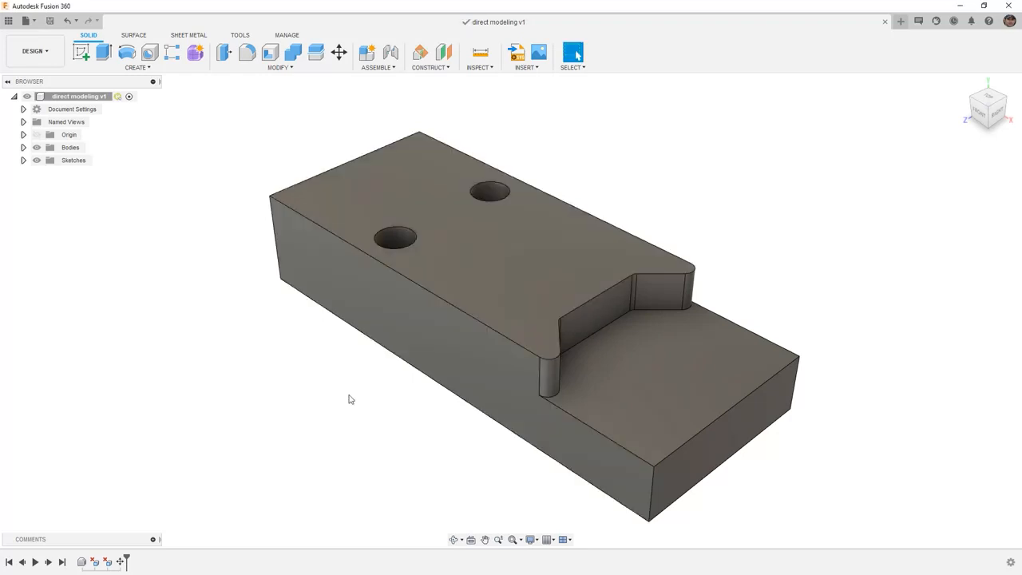